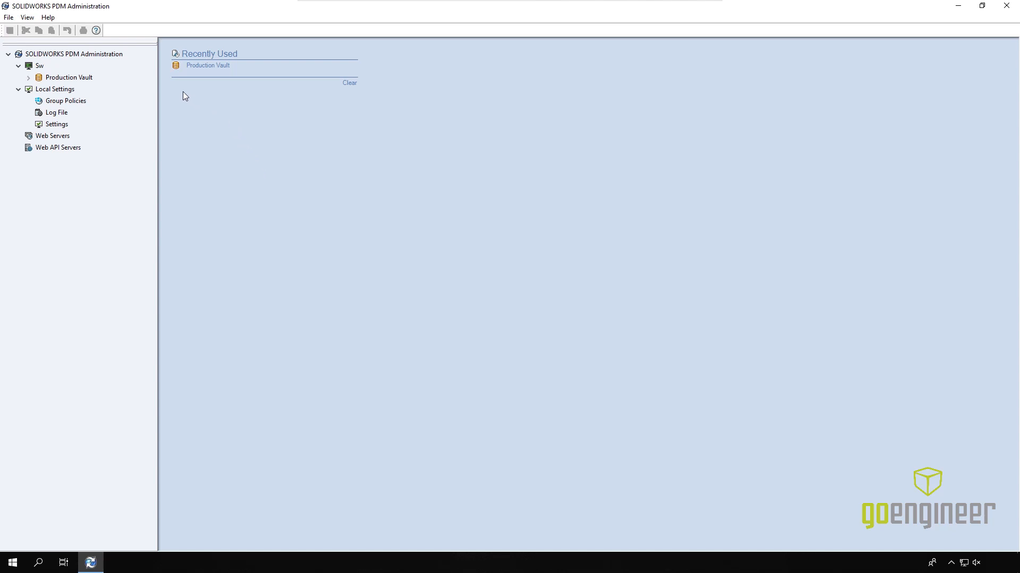
Step: Log in to Production Vault as admin with the administrator password
double_click(69, 78)
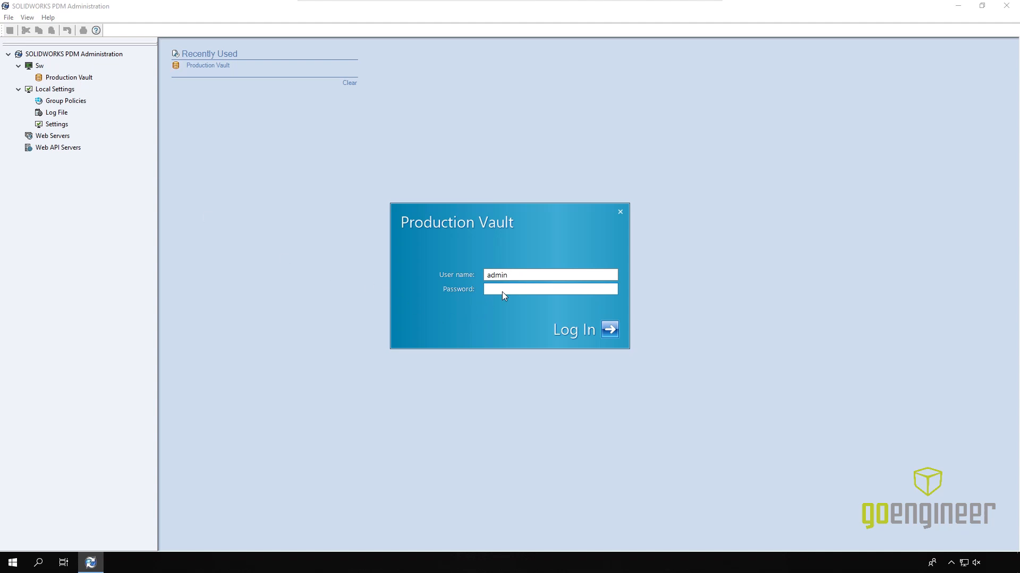
type("admin")
left_click(609, 329)
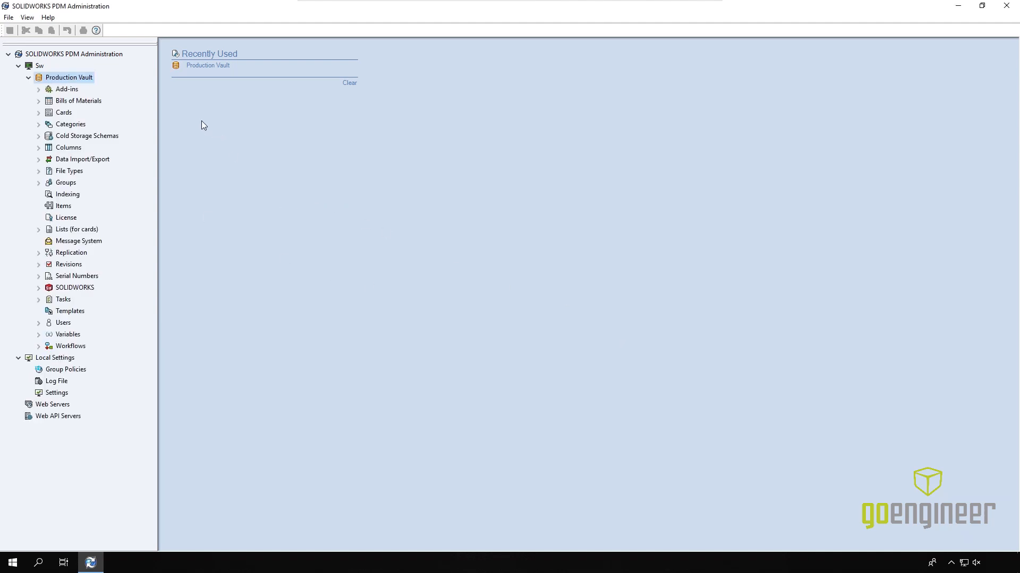
Step: Review Production Vault's vault properties, then close the properties window
right_click(82, 80)
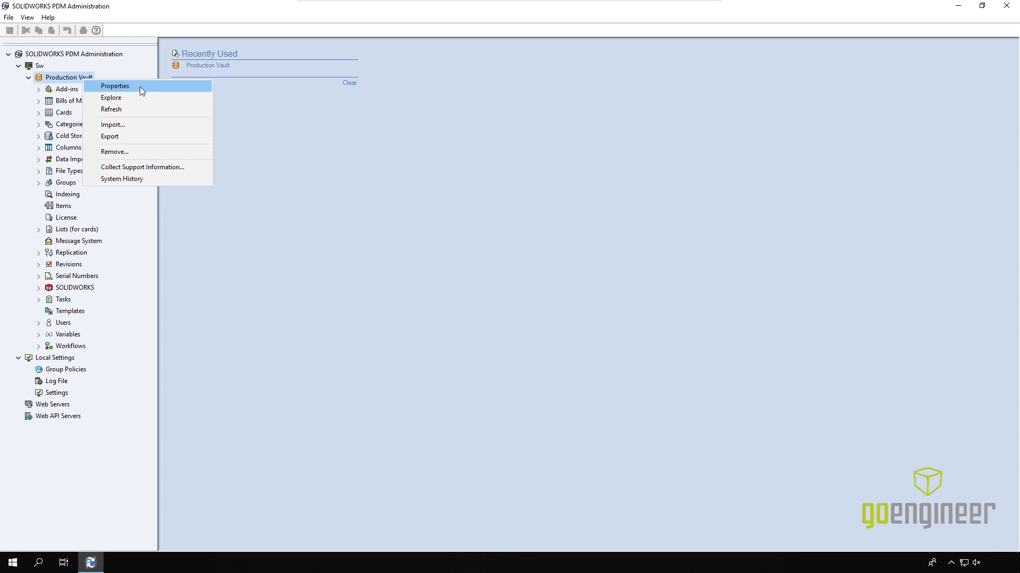
left_click(140, 87)
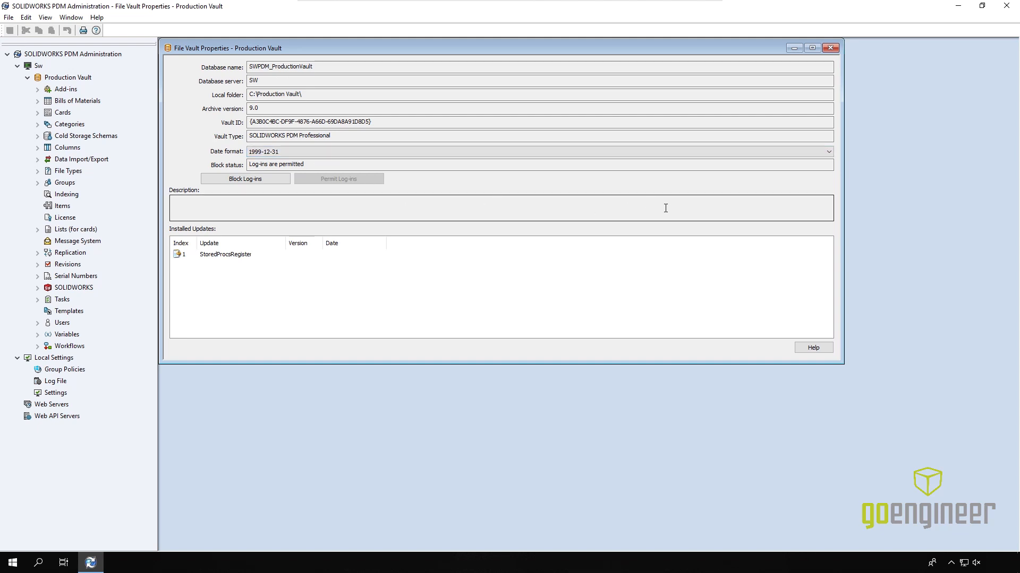
left_click(831, 49)
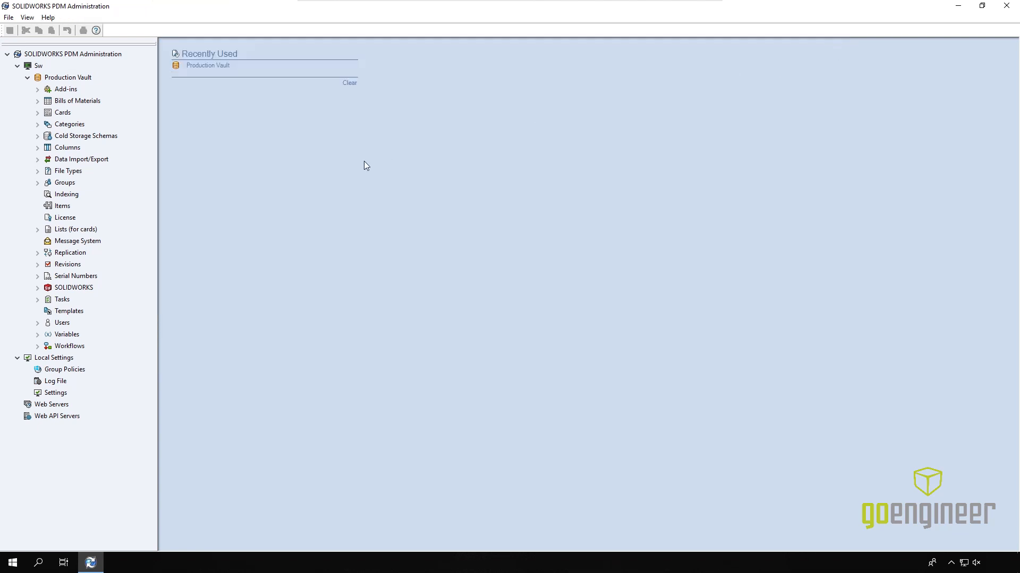
Step: Export Production Vault to Administrative Export File1 and browse its add-ins, BOMs, cards, tasks, users, variables
right_click(79, 81)
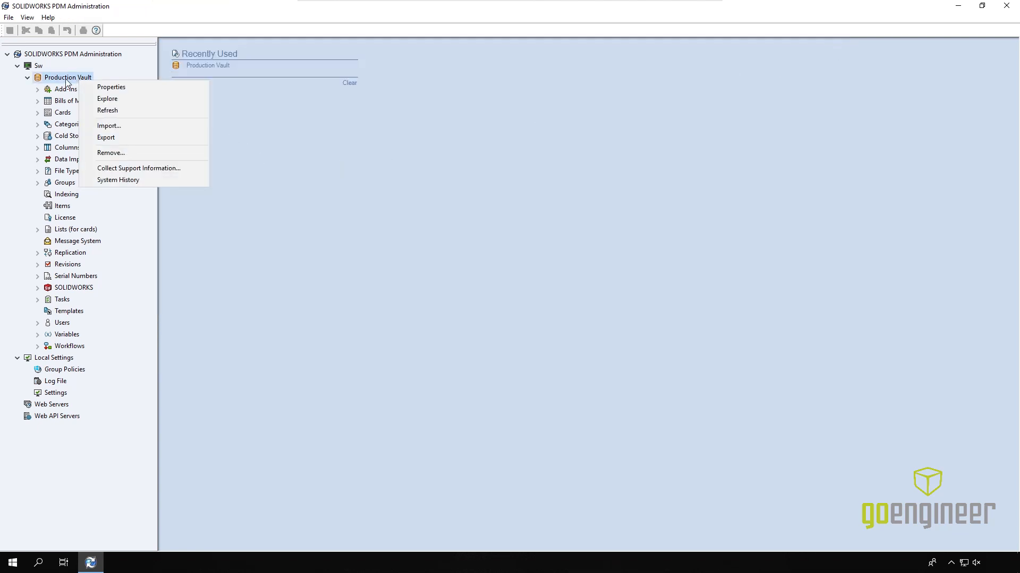
left_click(112, 139)
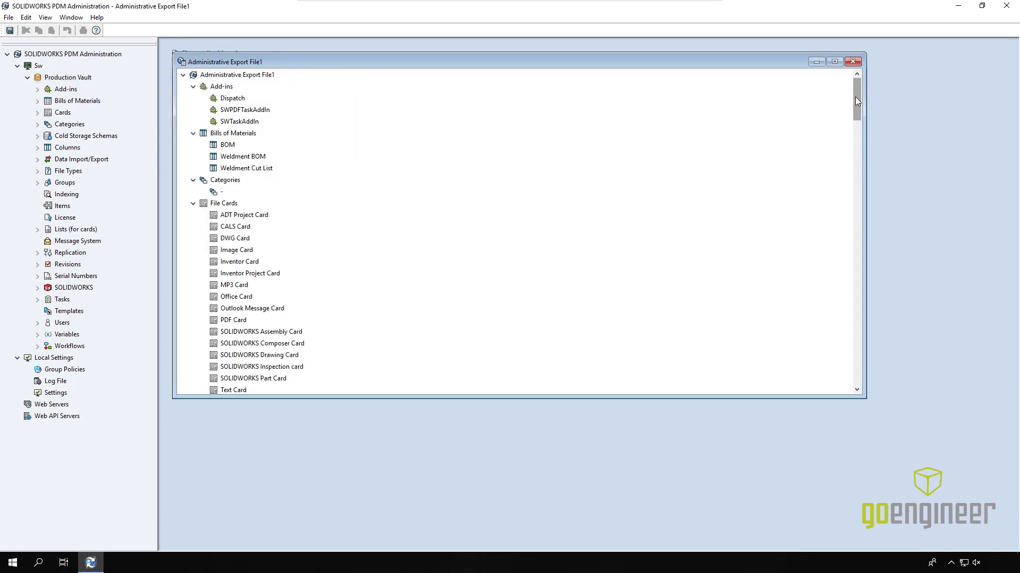
left_click_drag(855, 101, 847, 303)
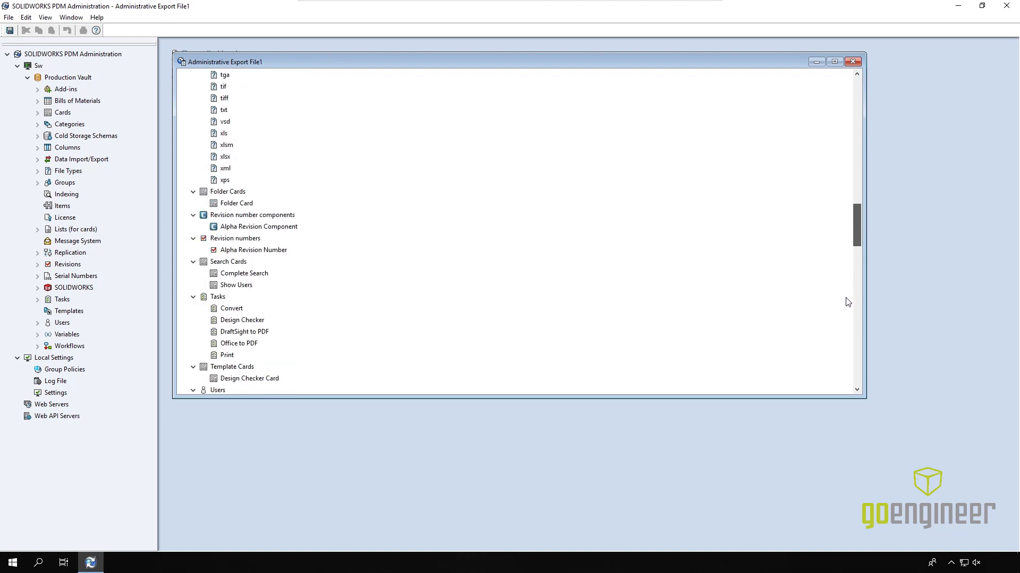
scroll(848, 302, "down", 15)
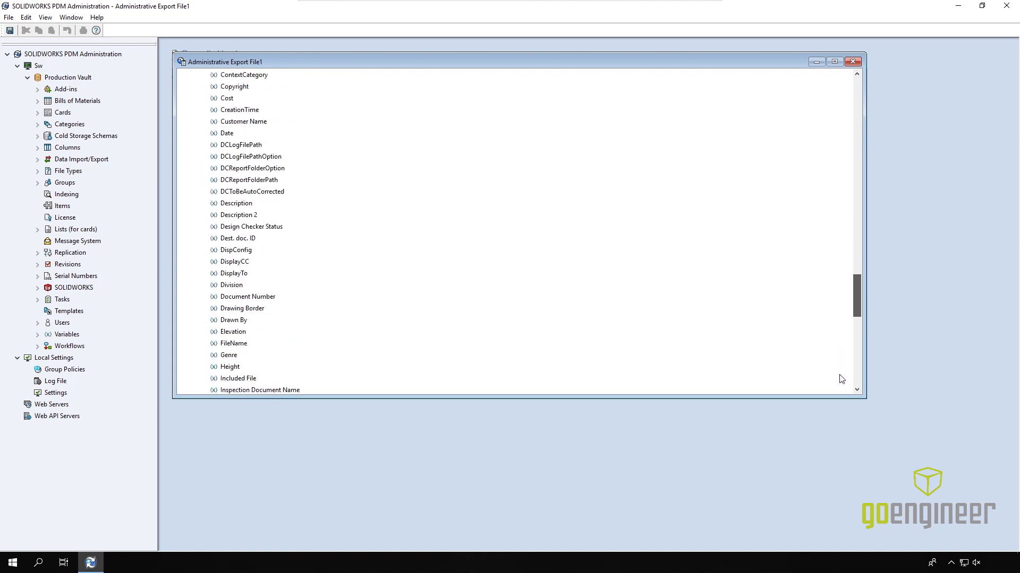
scroll(841, 379, "down", 13)
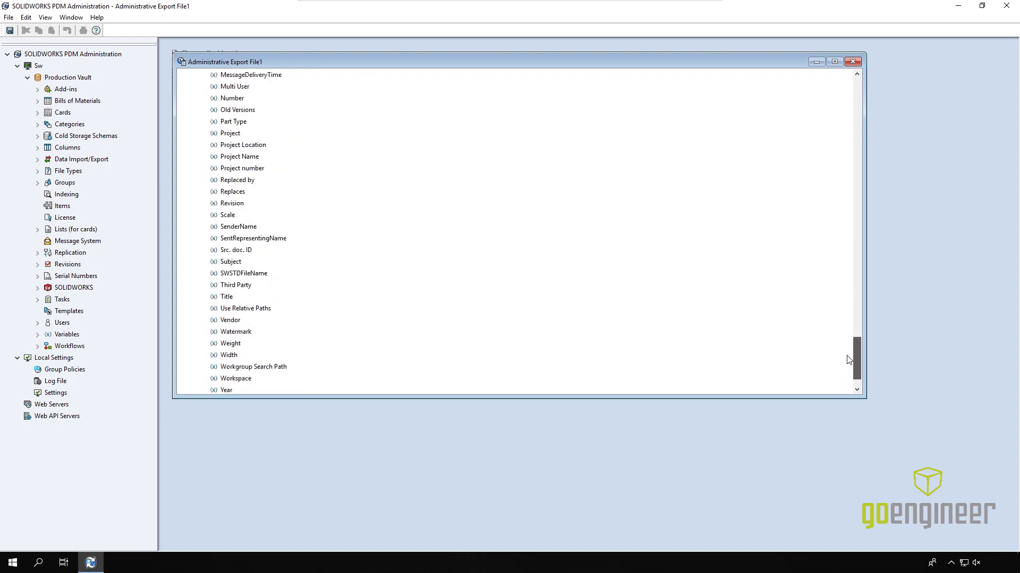
scroll(850, 318, "up", 15)
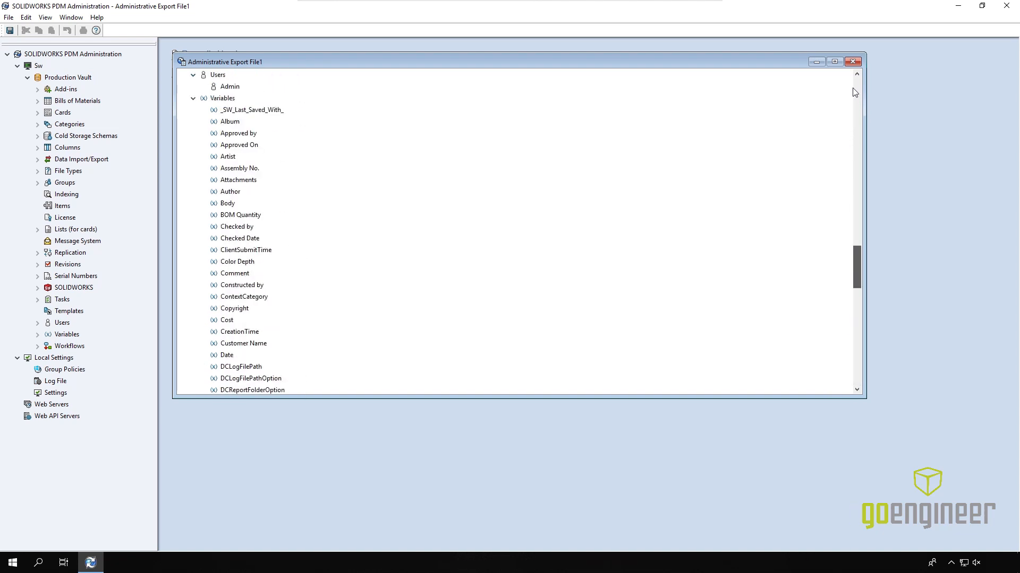
scroll(854, 93, "up", 15)
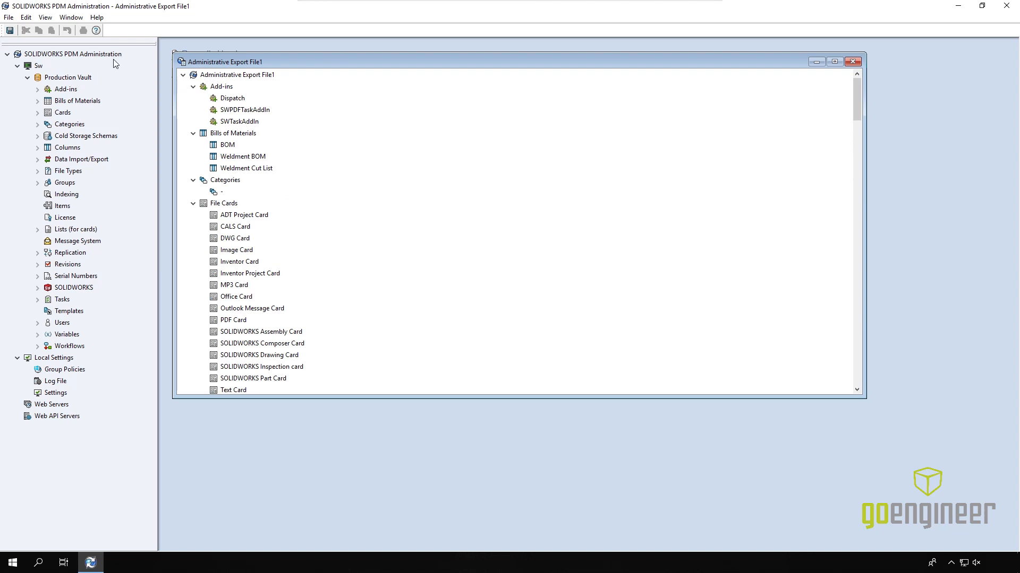
Step: Replace the default file name with Production Vault Full, save the .cex to the Desktop, close the export
left_click(11, 30)
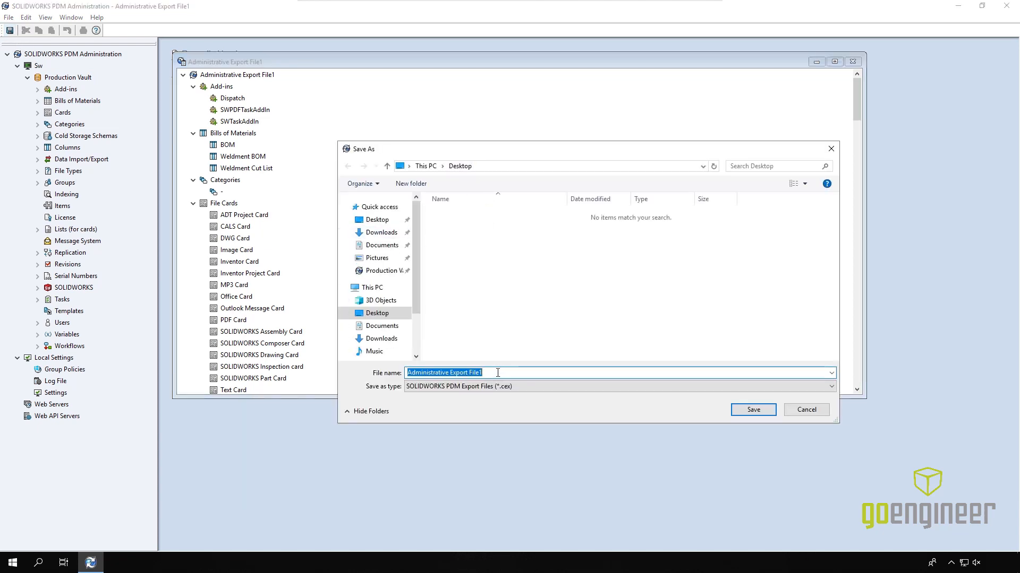
left_click(477, 372)
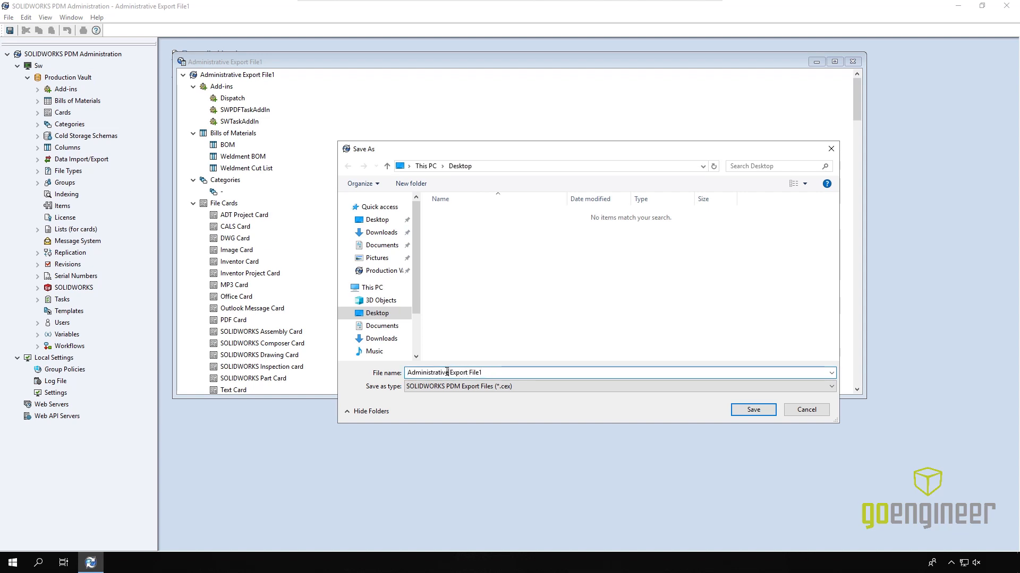
left_click_drag(484, 372, 356, 380)
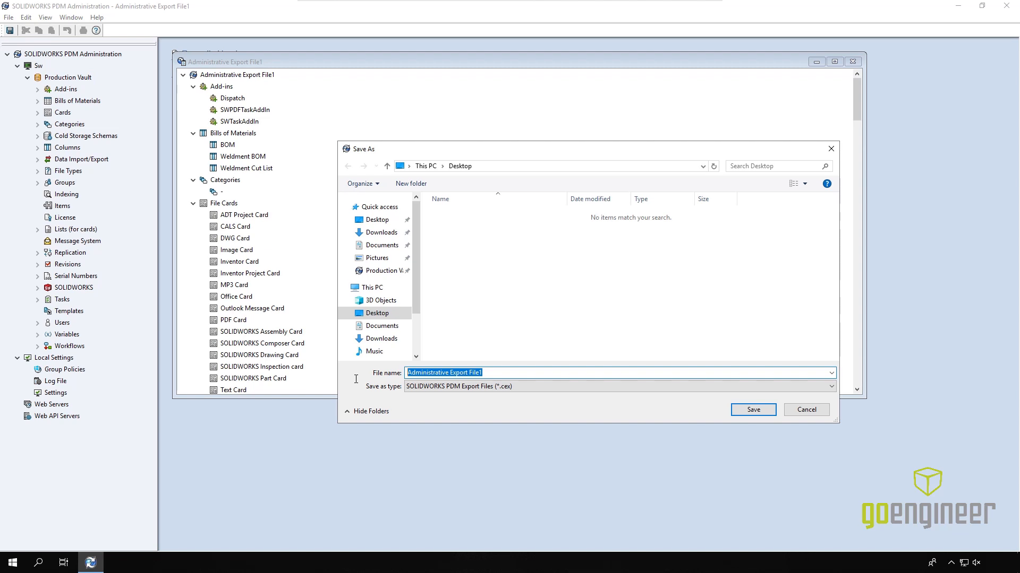
type("P")
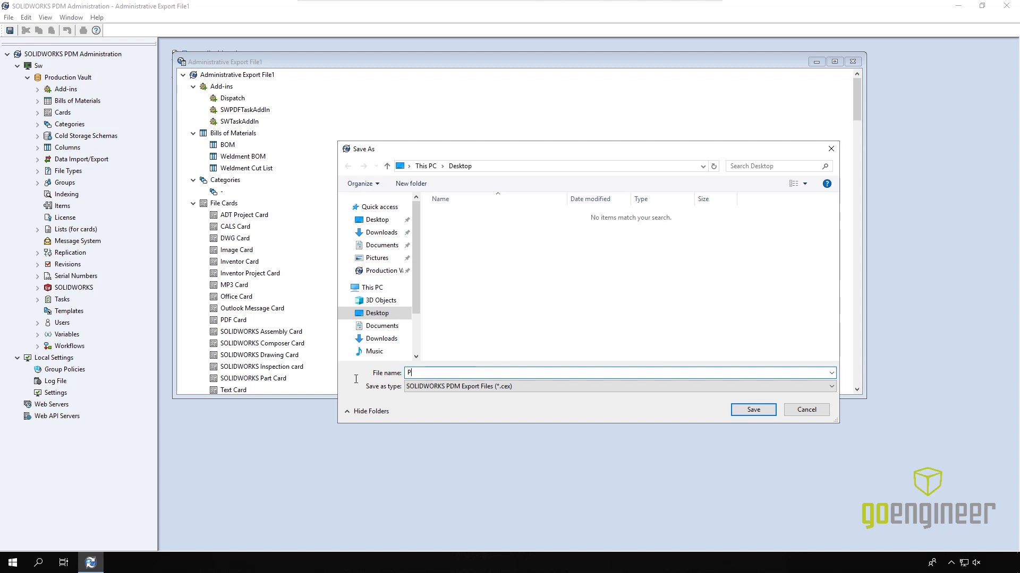
type("roduction Vu")
type("ult Full")
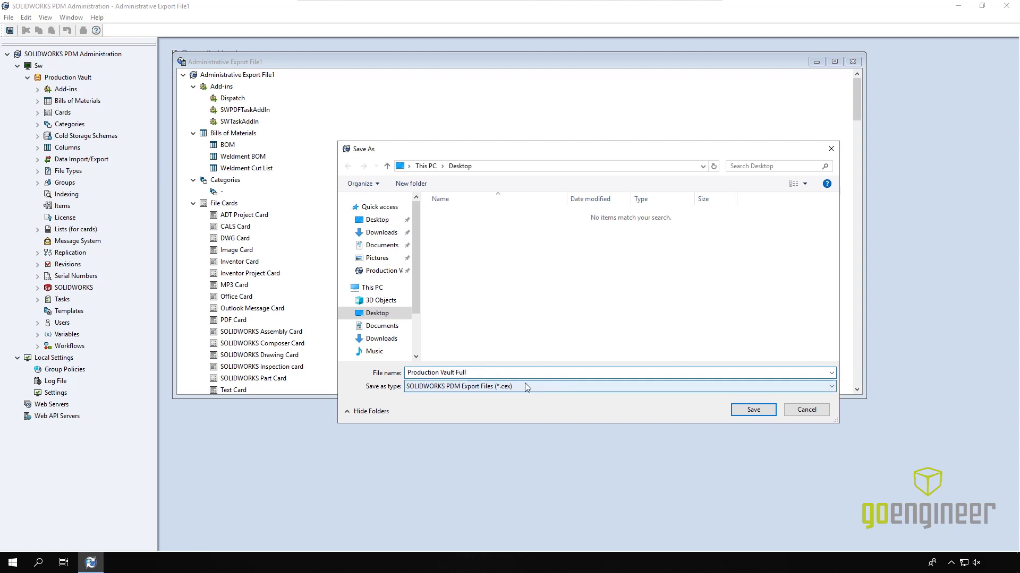
left_click(752, 411)
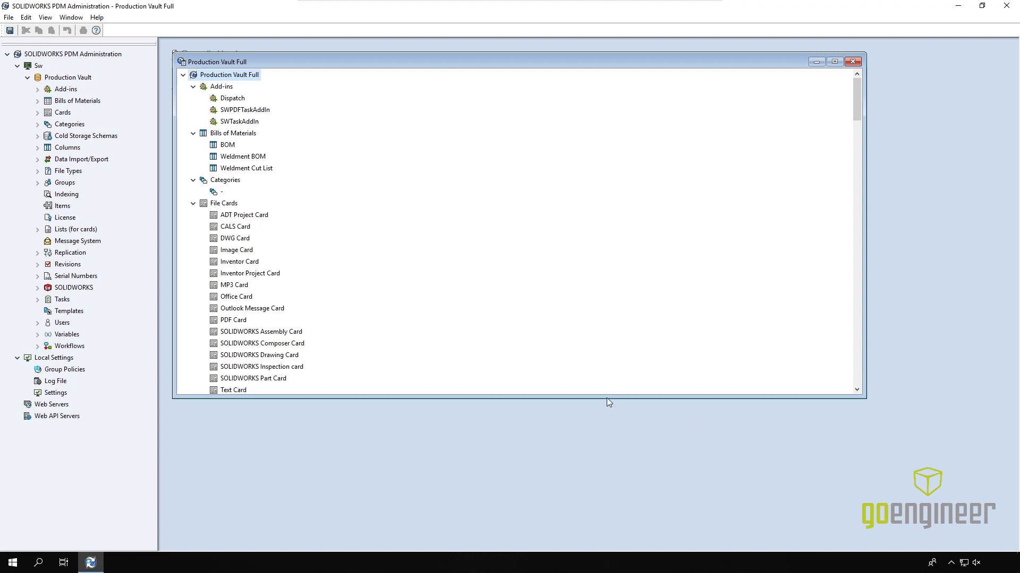
left_click(852, 62)
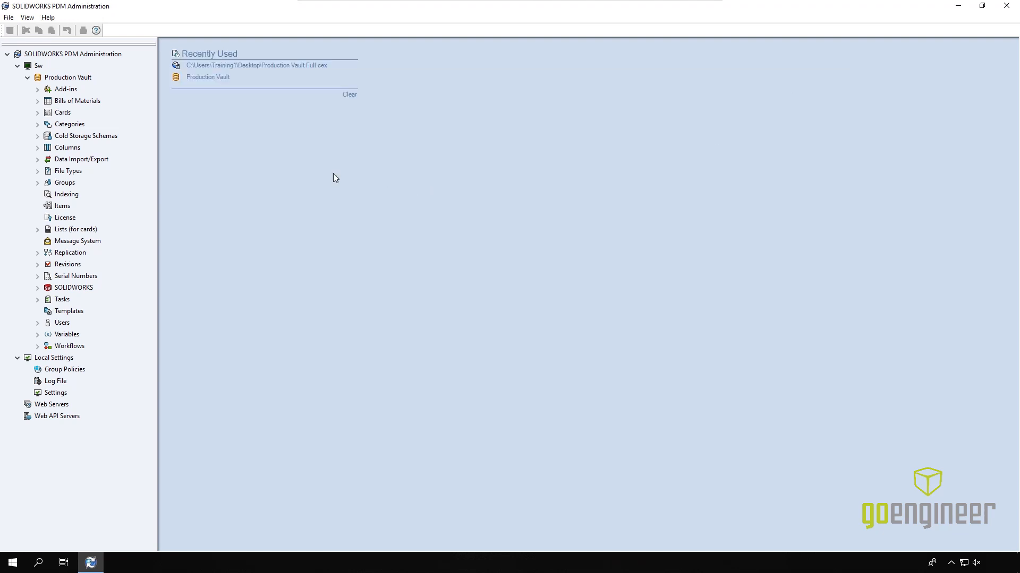
Step: Collapse Production Vault, launch Create new vault on the Sw server, and reach the Professional Vault type choice
left_click(27, 78)
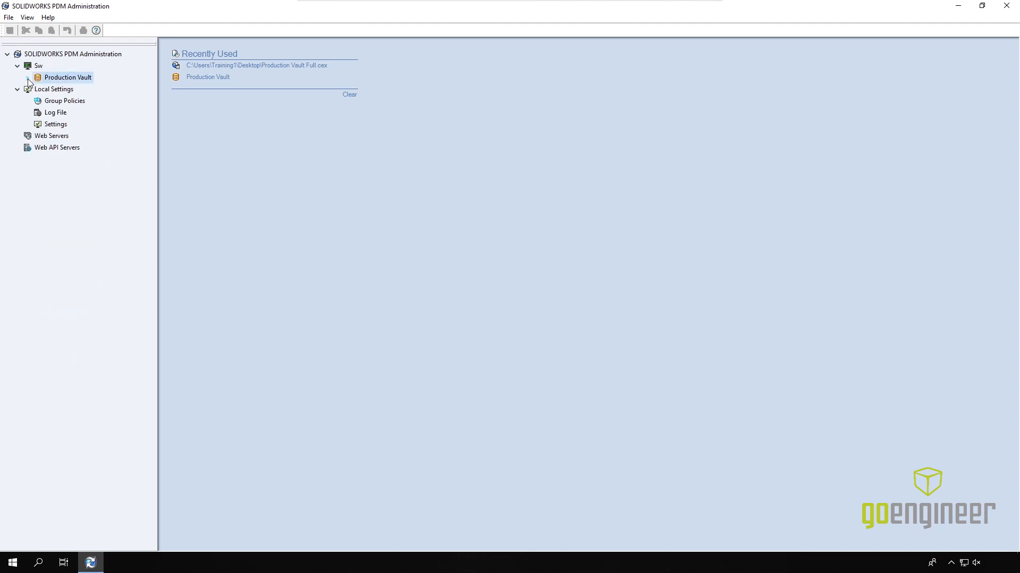
right_click(76, 70)
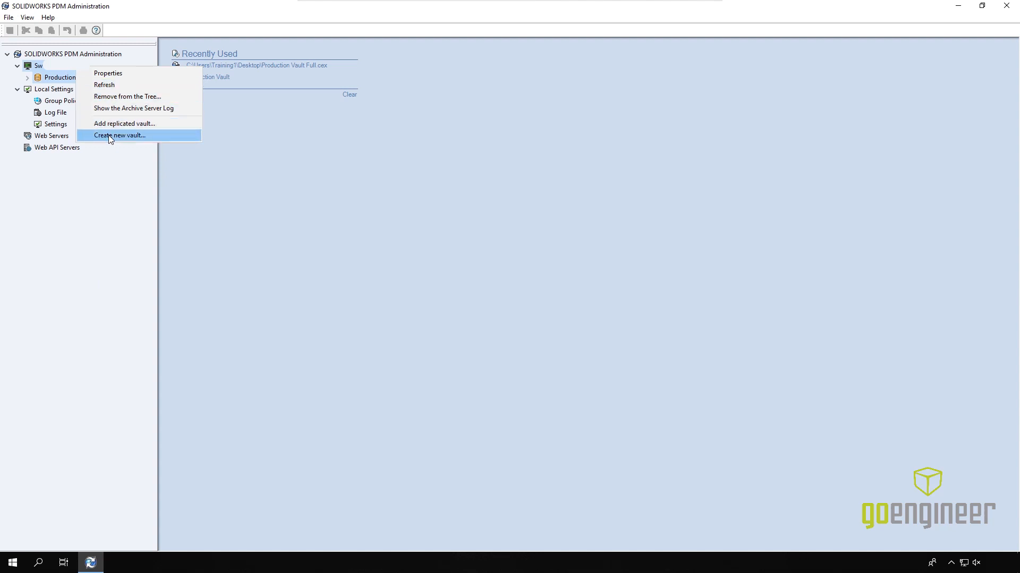
left_click(142, 136)
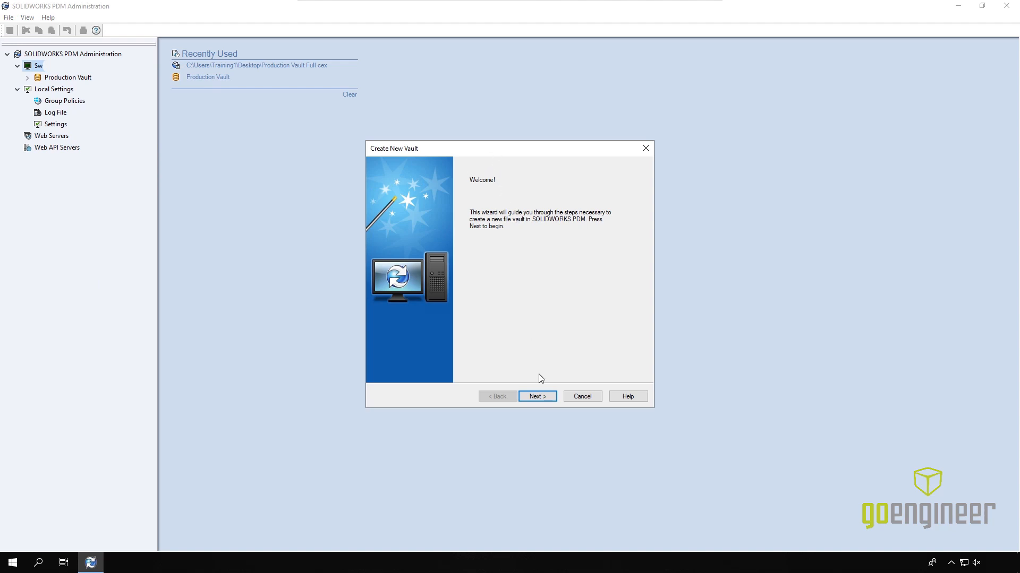
left_click(538, 396)
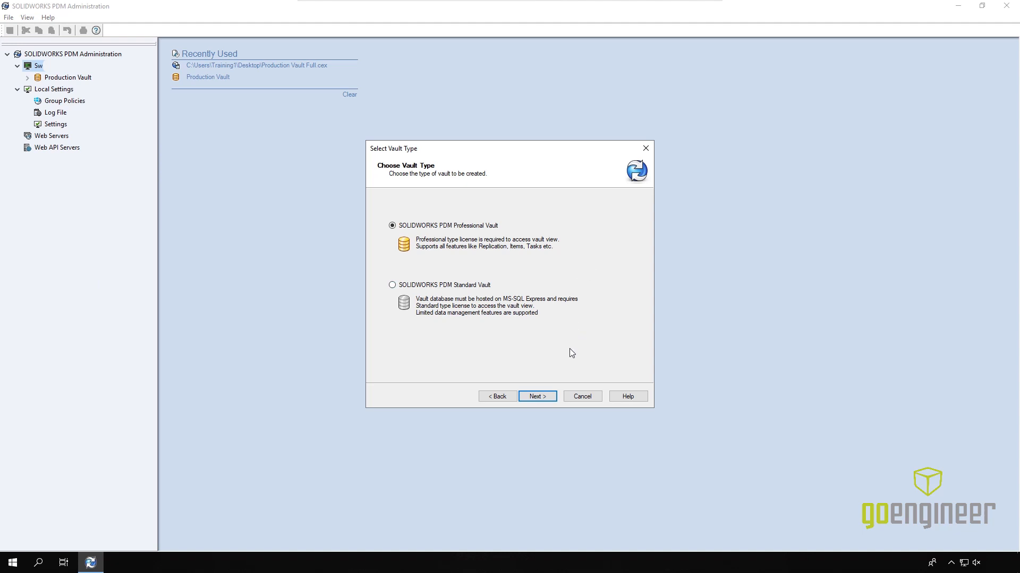
Step: Name the vault Test Vault, reuse the name as its description, and accept the Archives folder on SW
left_click(537, 397)
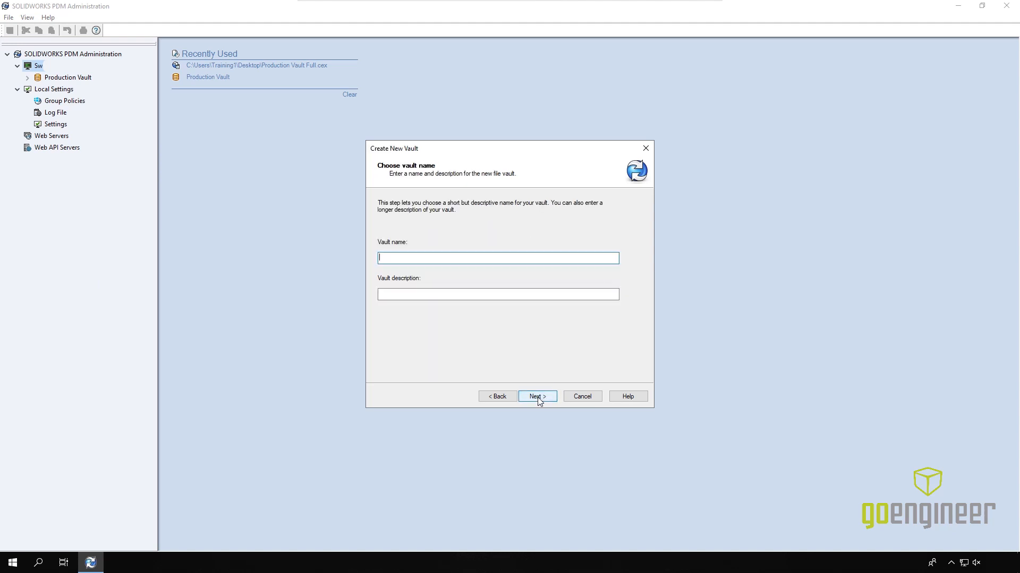
type("Text")
key("ctrl+a")
key("ctrl+c")
left_click(434, 294)
key("ctrl+v")
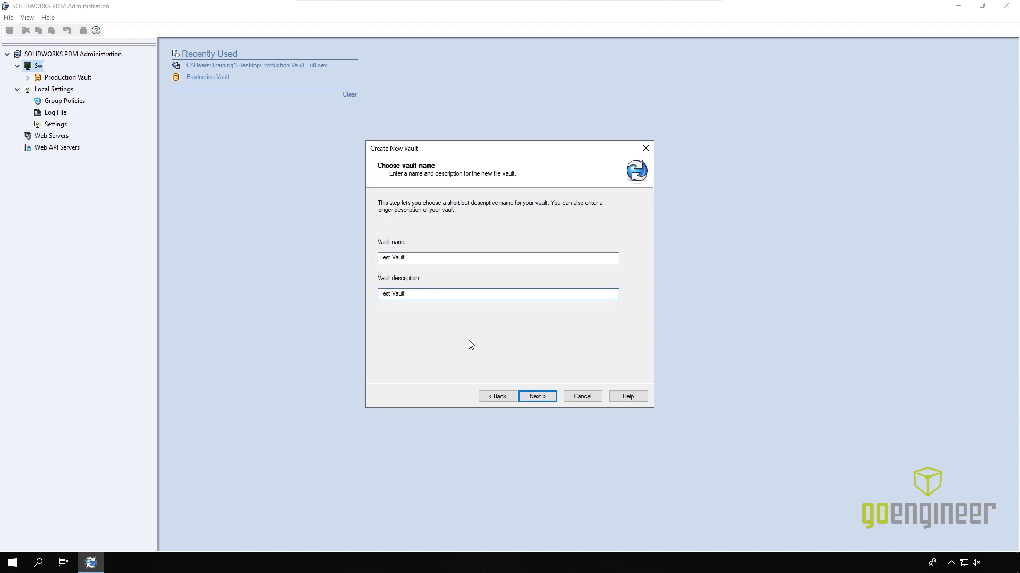
left_click(538, 399)
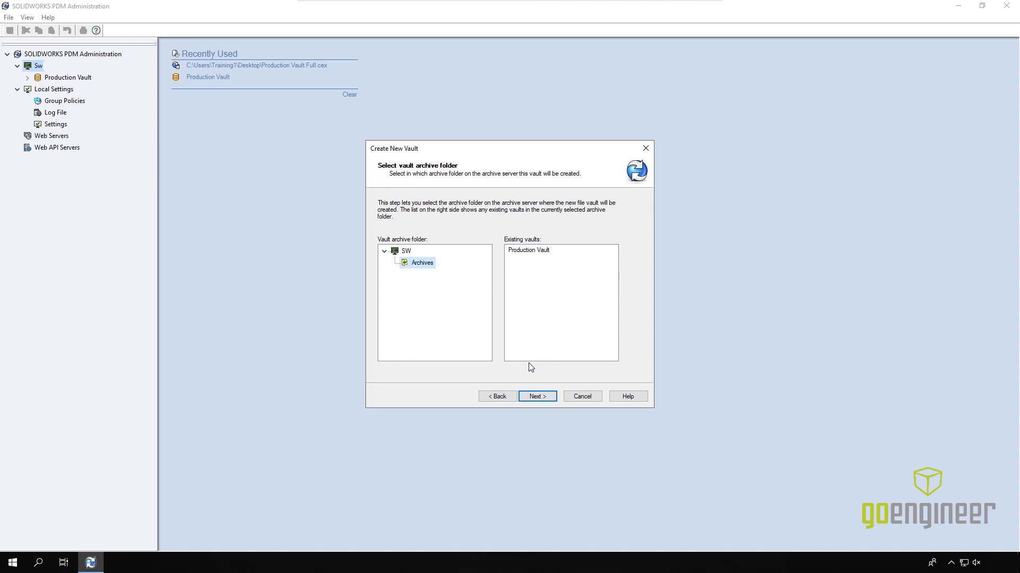
left_click(537, 399)
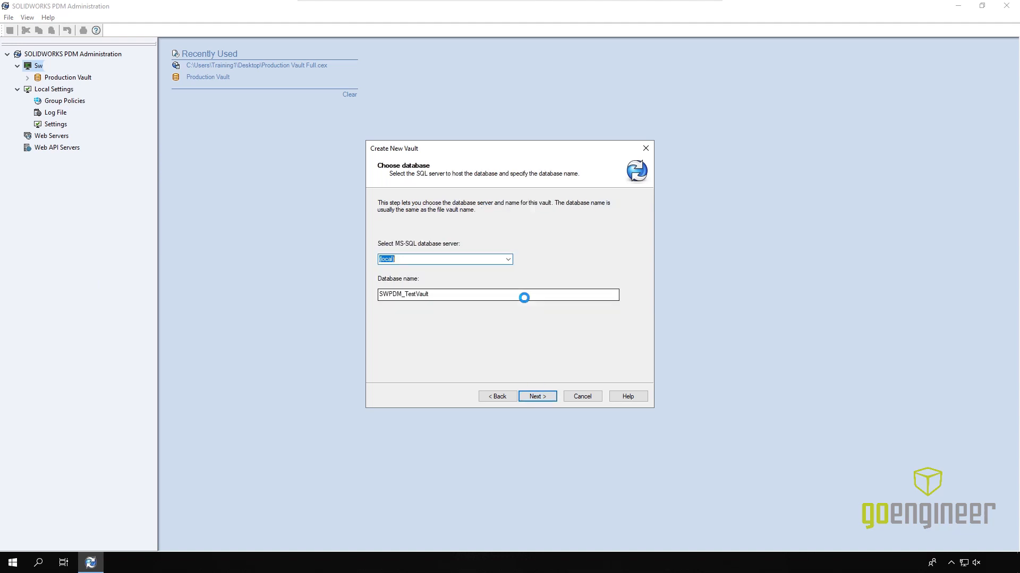
Step: Pick SW as the MS-SQL server for SWPDM_TestVault and keep license server 25734@swlicense
left_click(509, 260)
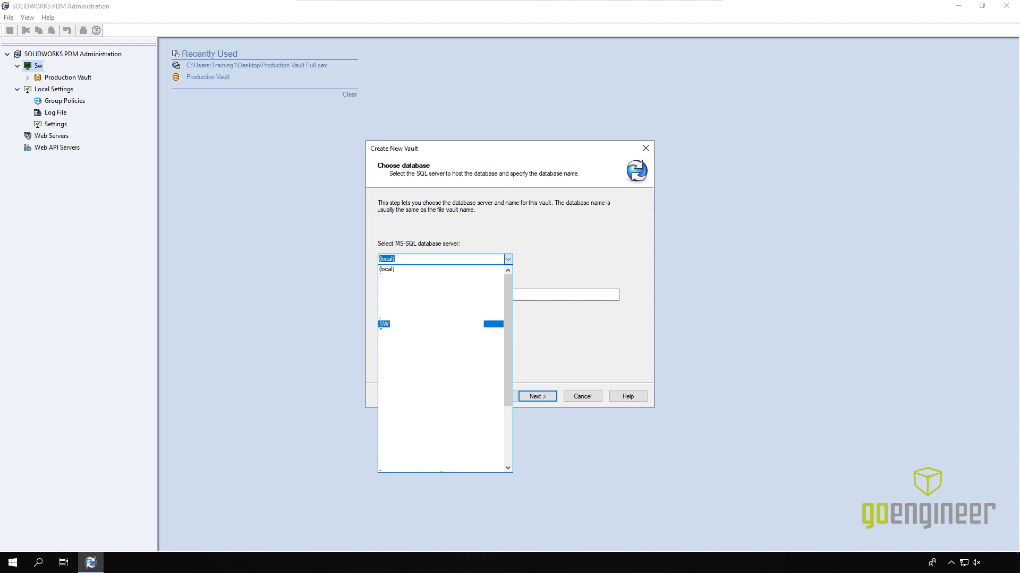
left_click(414, 324)
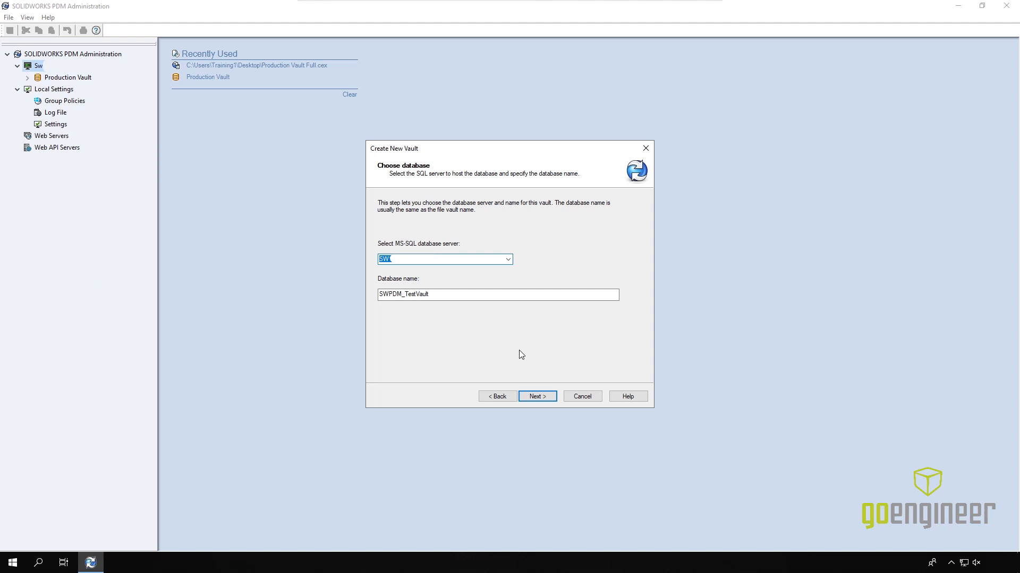
left_click(534, 399)
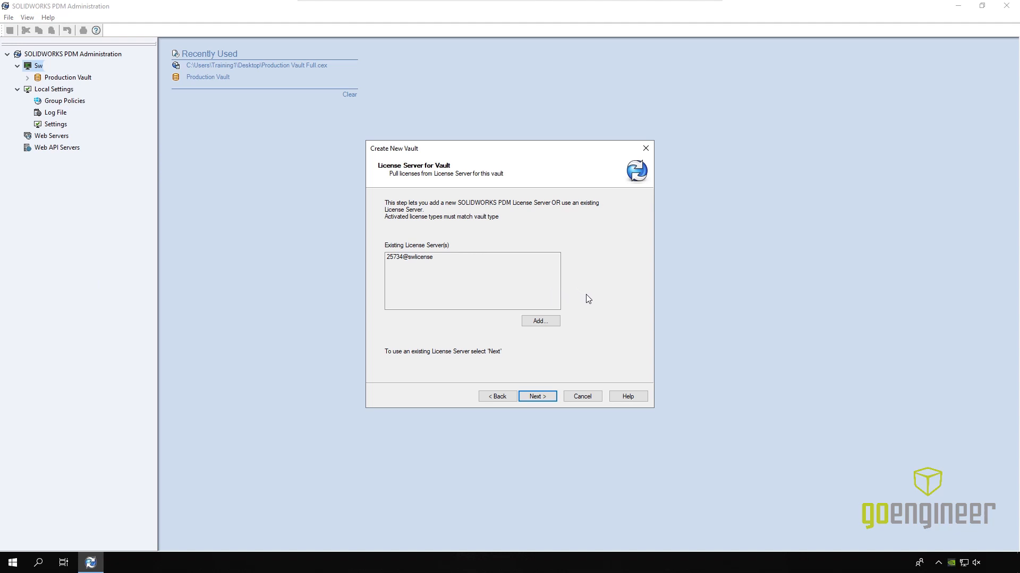
left_click(538, 398)
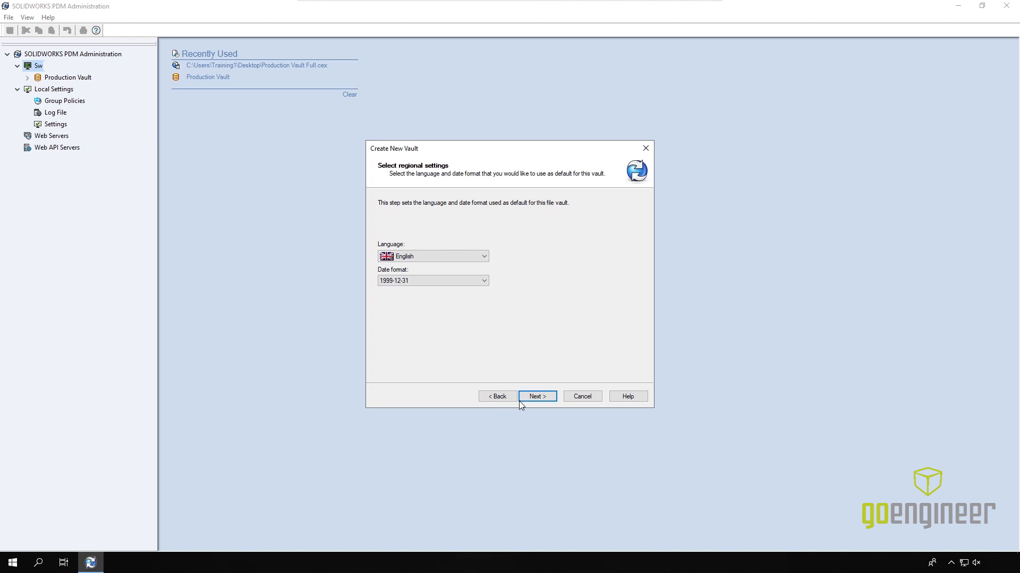
Step: Accept English regional settings and replace the default admin password with a custom one, confirmed
left_click(547, 400)
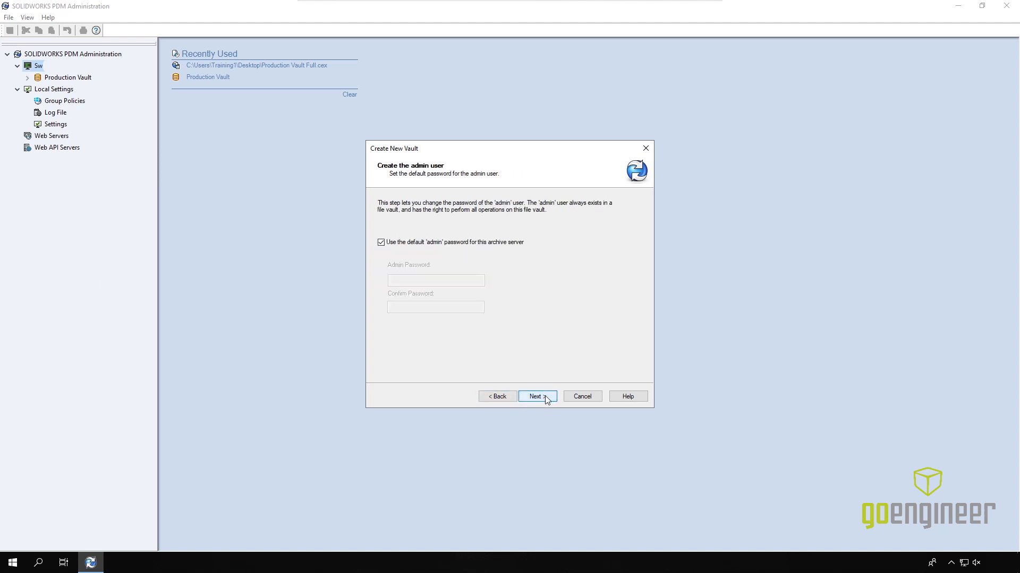
left_click(412, 246)
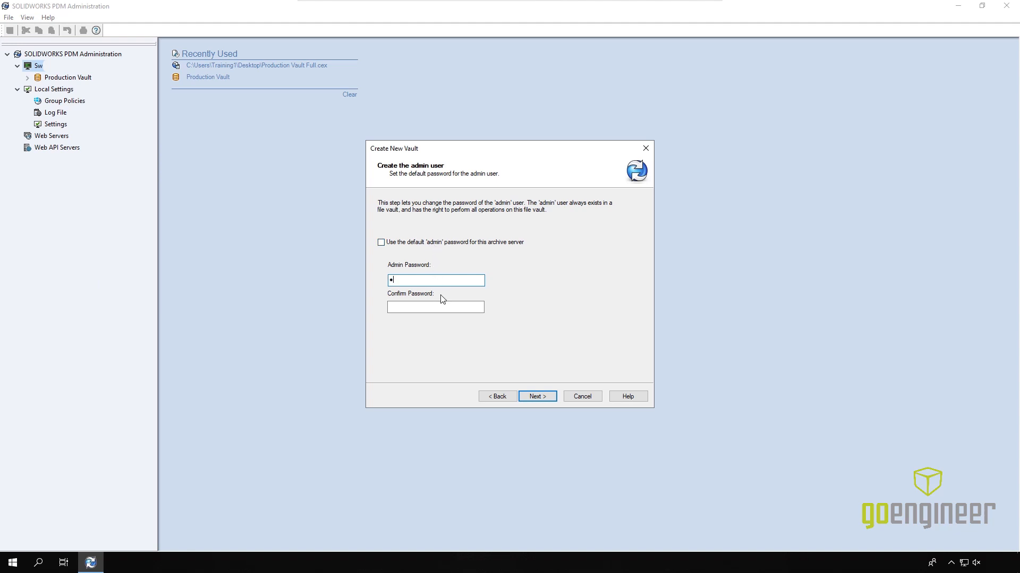
type("1")
left_click(444, 308)
type("11")
Step: Choose the Empty predefined configuration for Test Vault and proceed to the Review information page
left_click(541, 397)
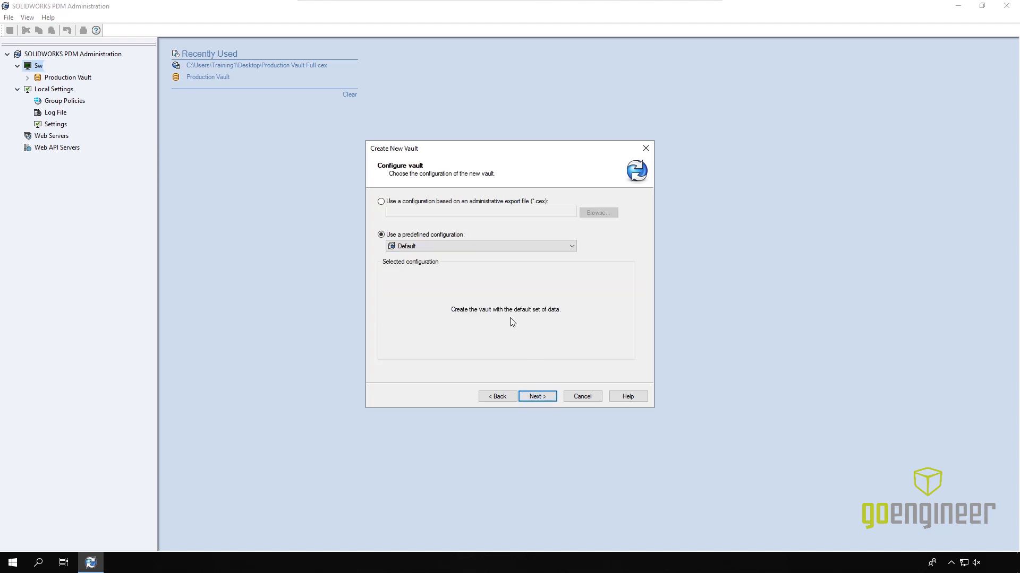
left_click(449, 248)
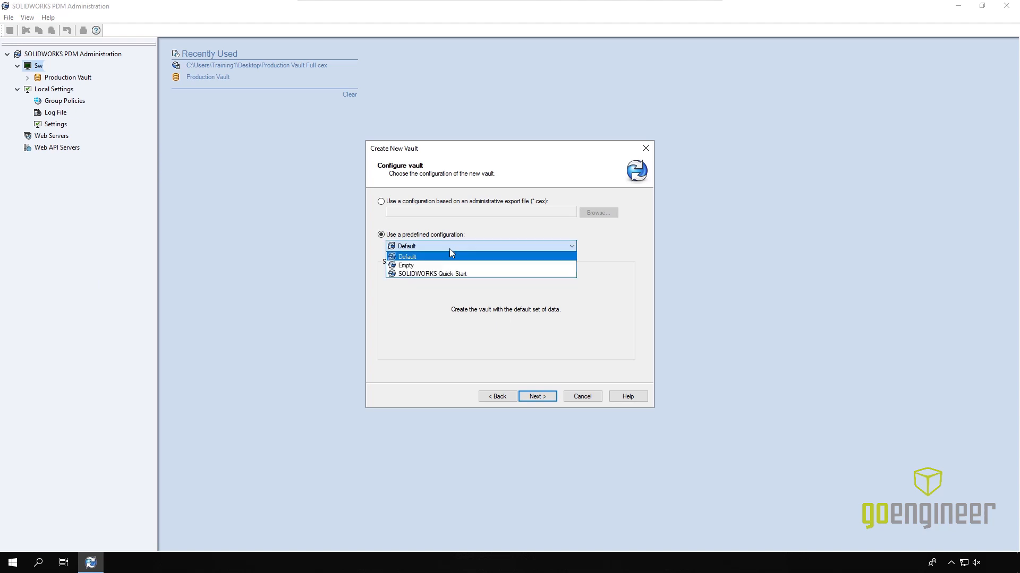
left_click(420, 266)
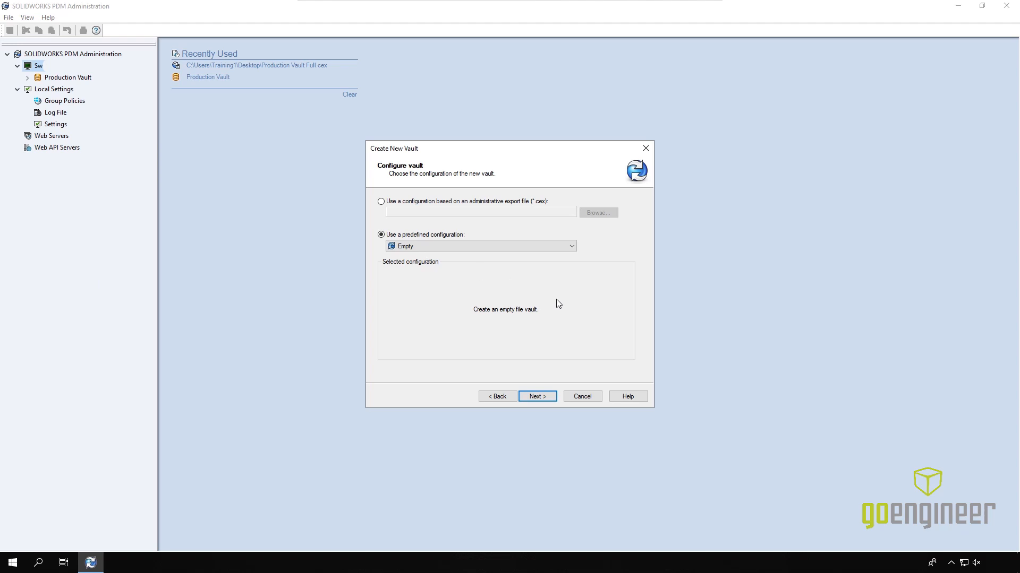
left_click(536, 397)
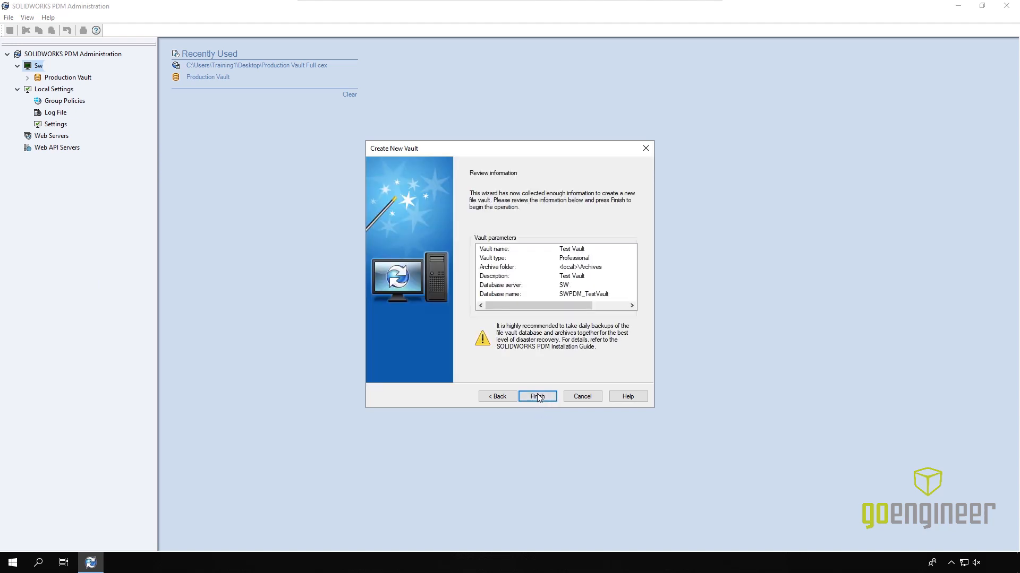
Step: Finish the wizard to install Test Vault, then close it once creation succeeds
left_click(538, 398)
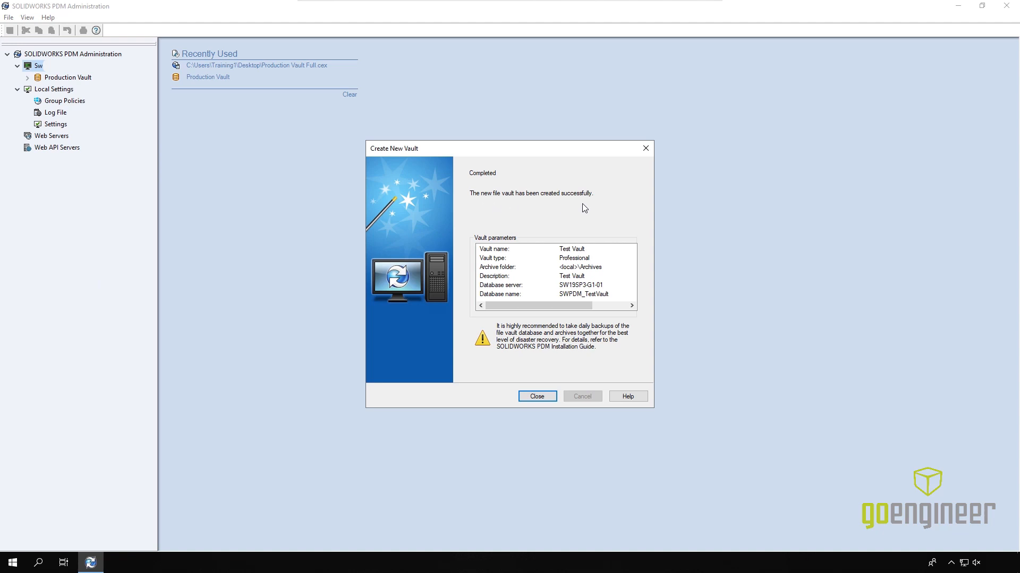
left_click(533, 397)
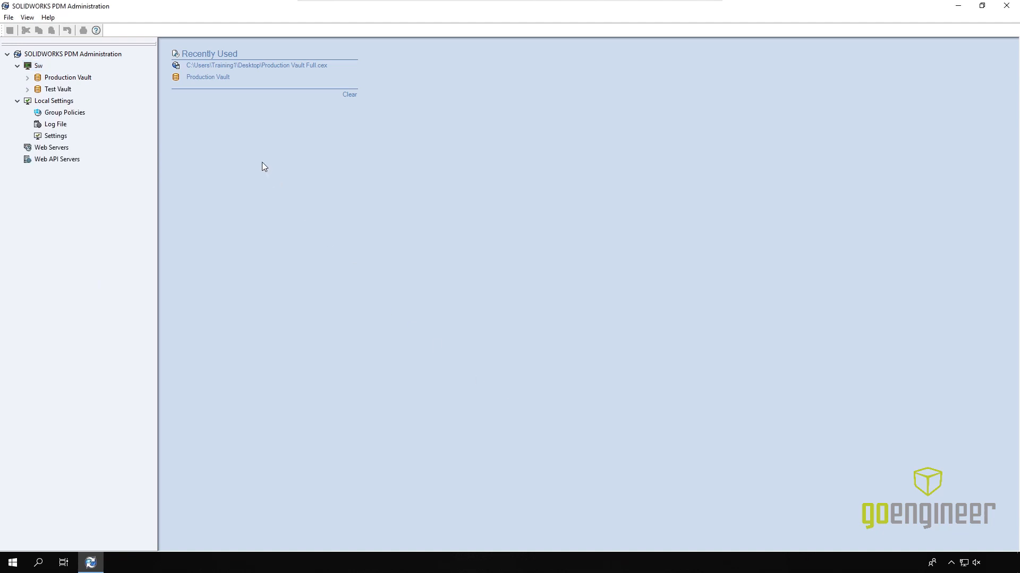
Step: Create a Test Vault local view on Local Disk (C:), logging in as admin and sharing with all users
left_click(58, 89)
right_click(63, 93)
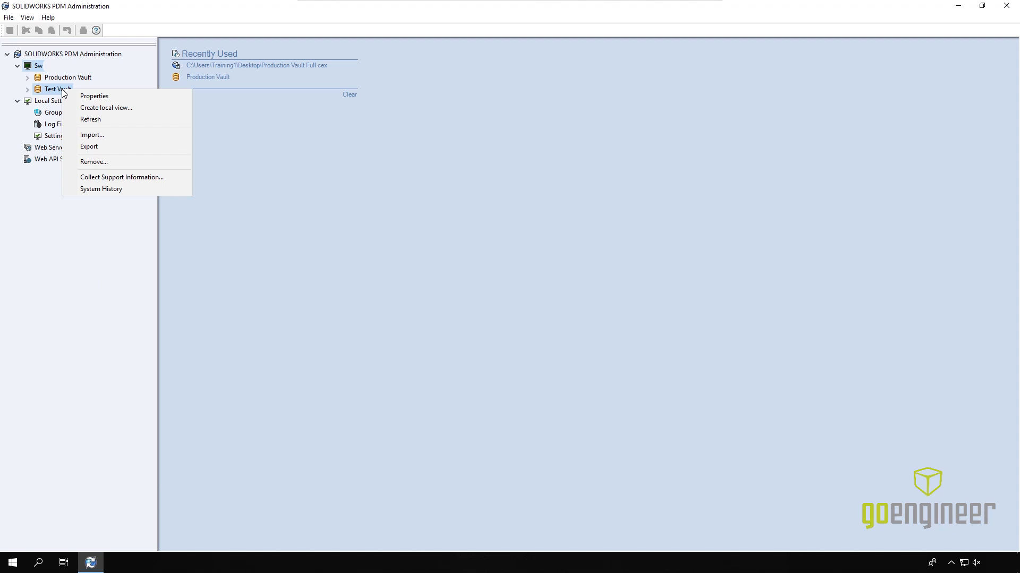
left_click(123, 108)
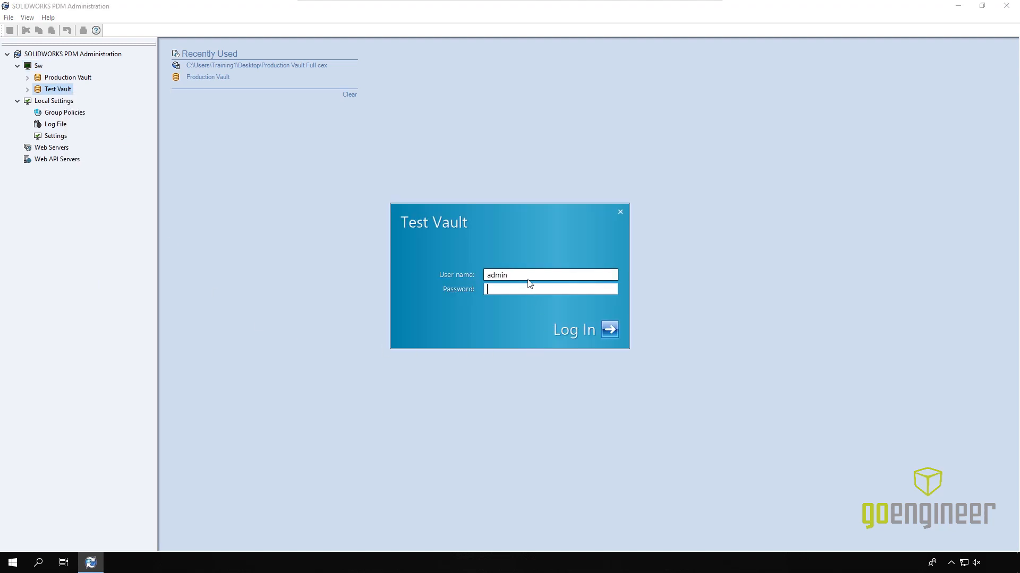
type("••")
left_click(610, 330)
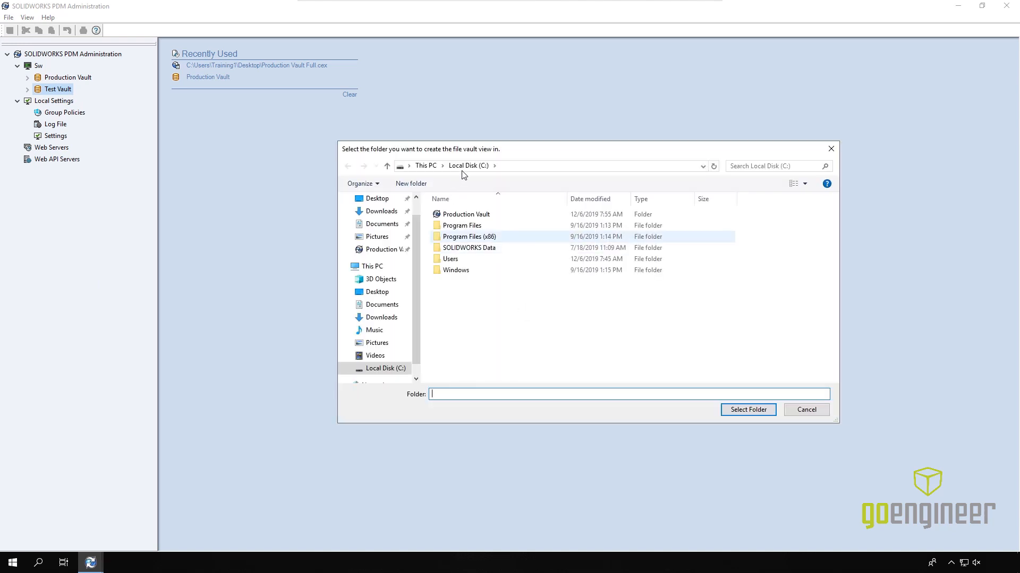
left_click(748, 412)
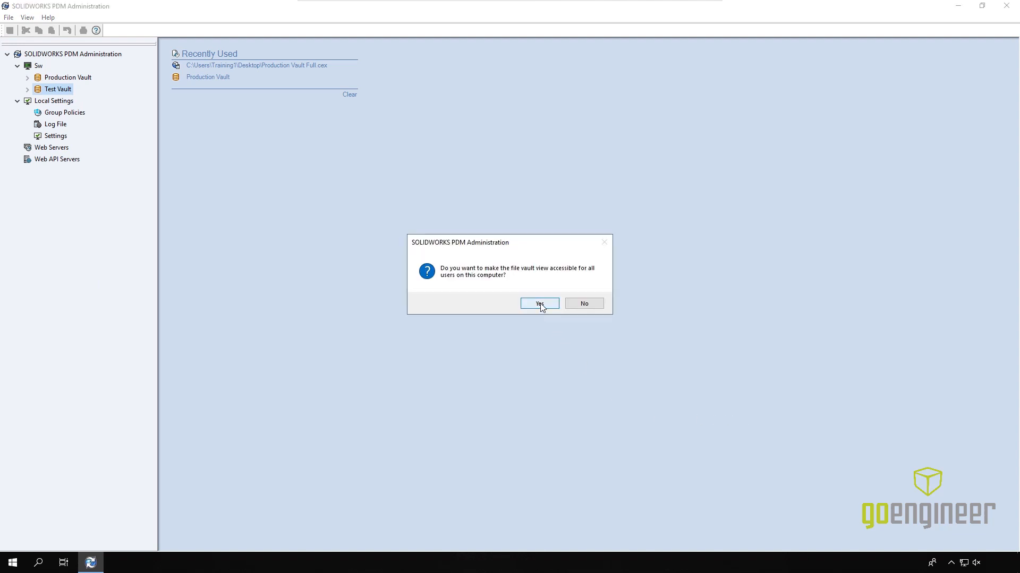
left_click(539, 304)
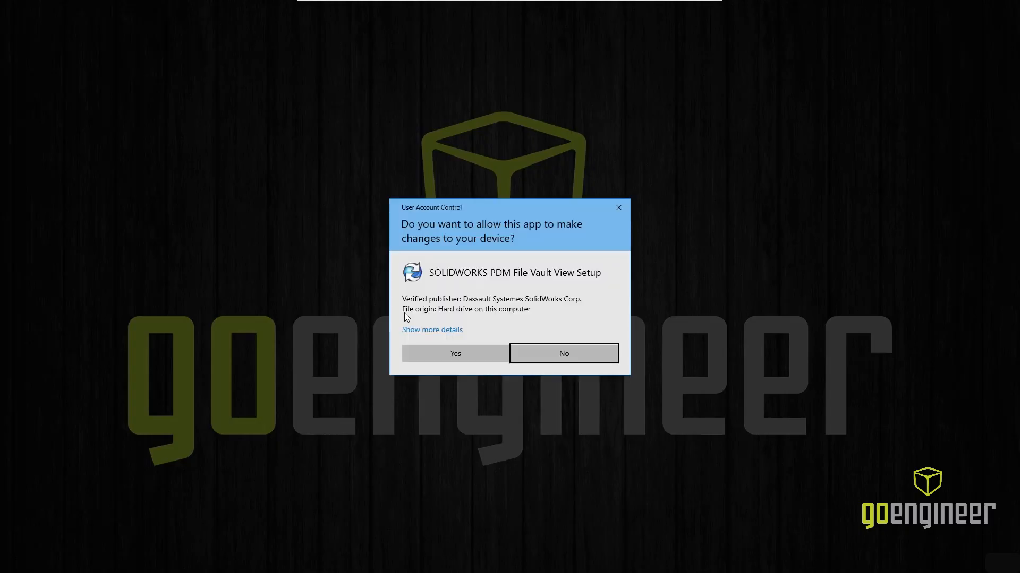
left_click(444, 353)
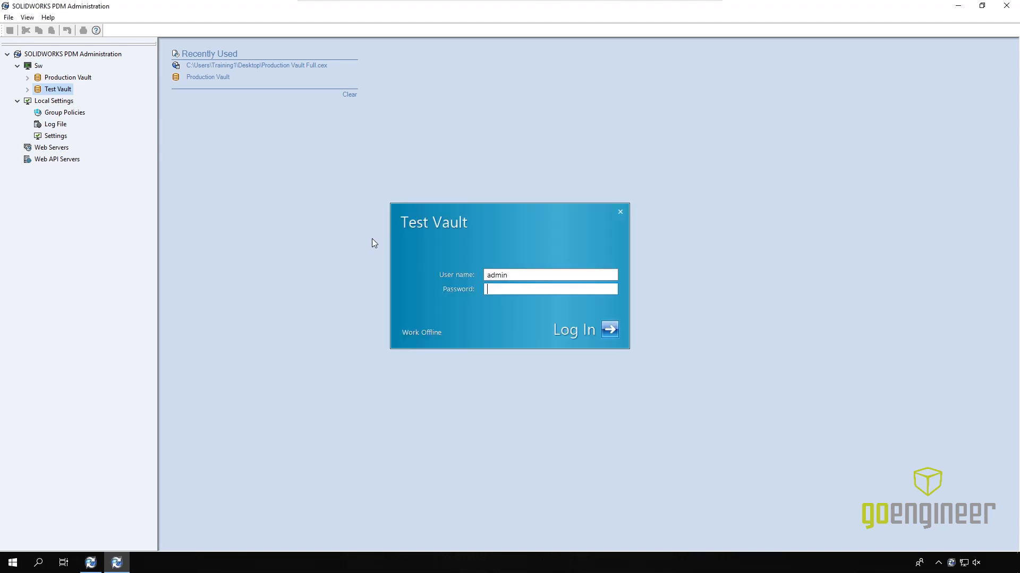
Step: Log in to the empty Test Vault view, resize the preview pane, then return to PDM Administration
type("***")
left_click(610, 330)
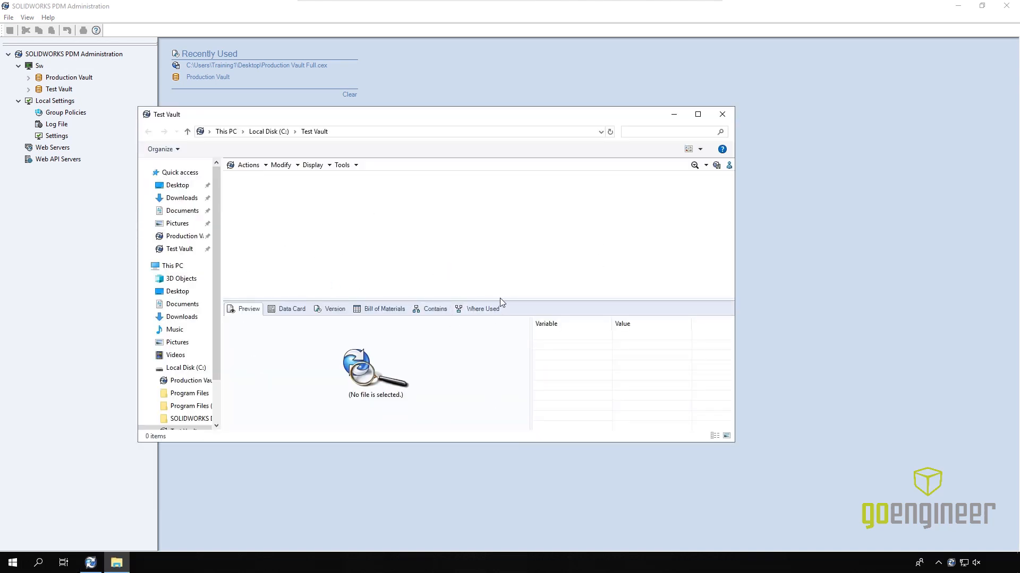
left_click_drag(508, 300, 504, 179)
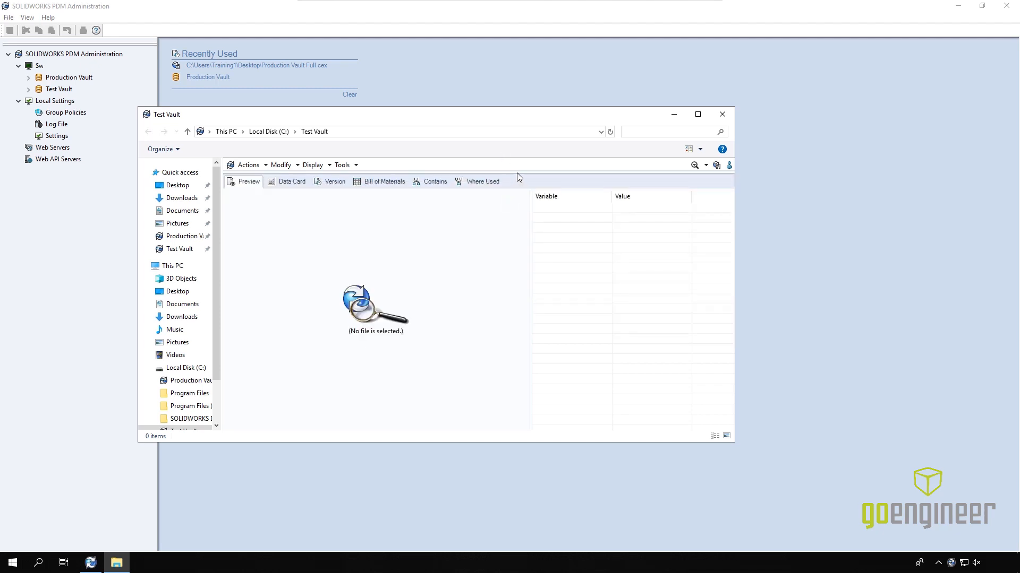
left_click_drag(515, 178, 508, 297)
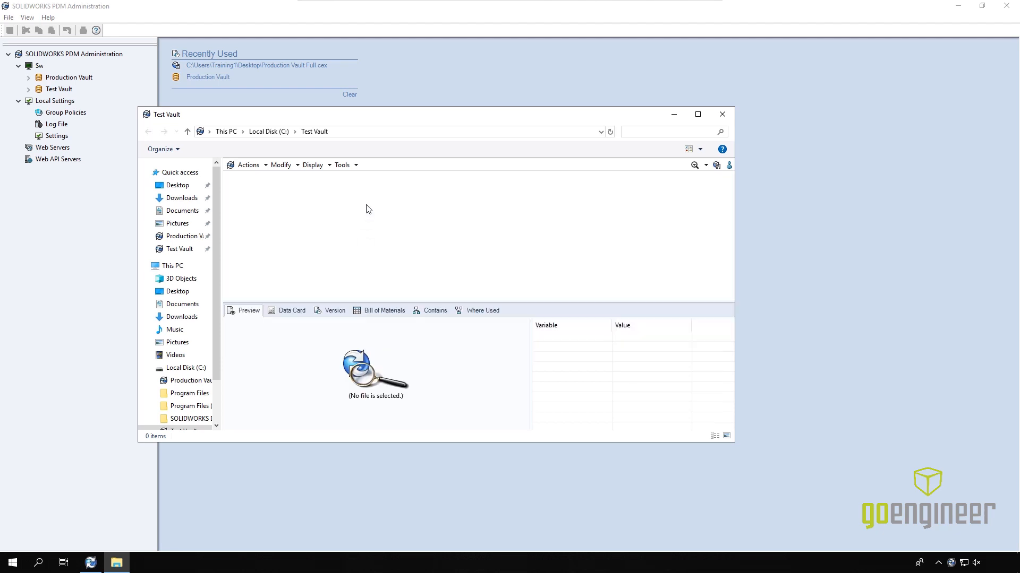
left_click(447, 77)
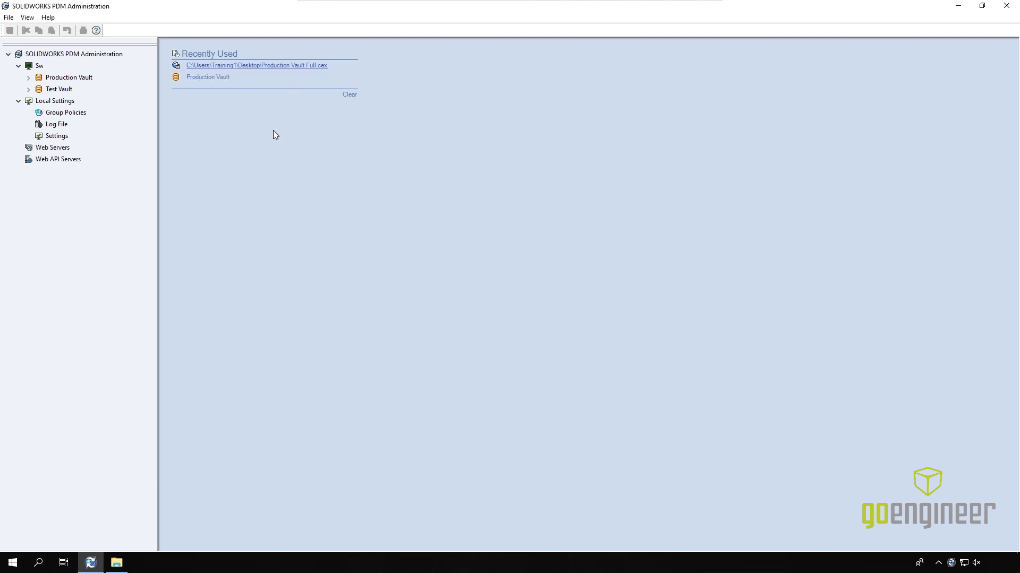
Step: Open the Production Vault Full export file from the Desktop in PDM Administration
left_click(8, 20)
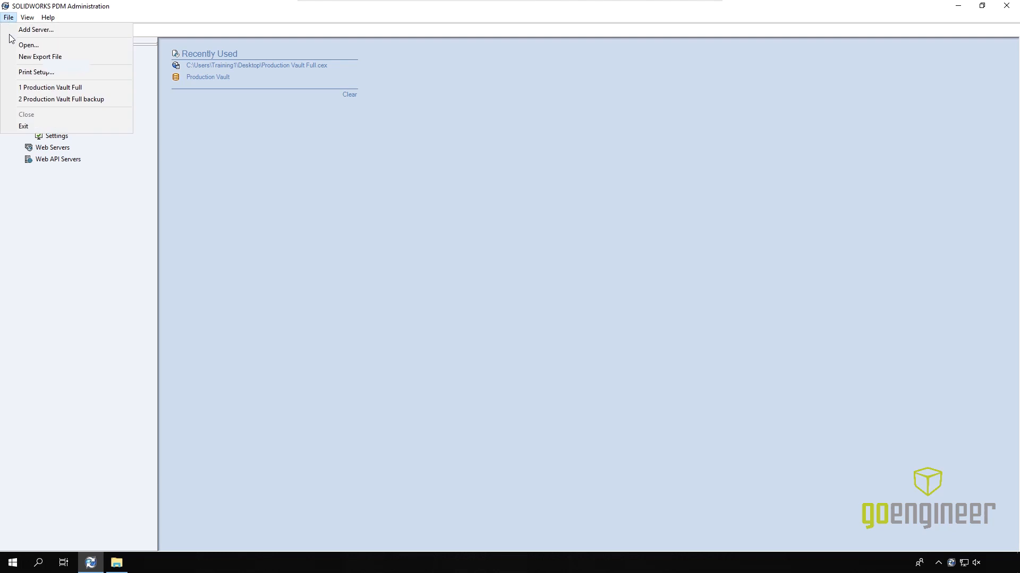
left_click(25, 45)
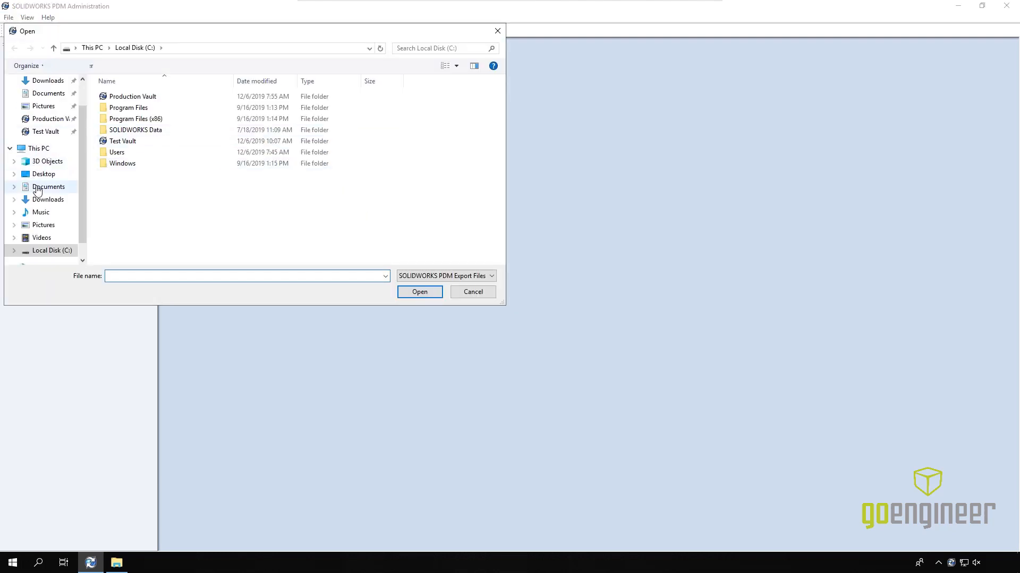
left_click(41, 174)
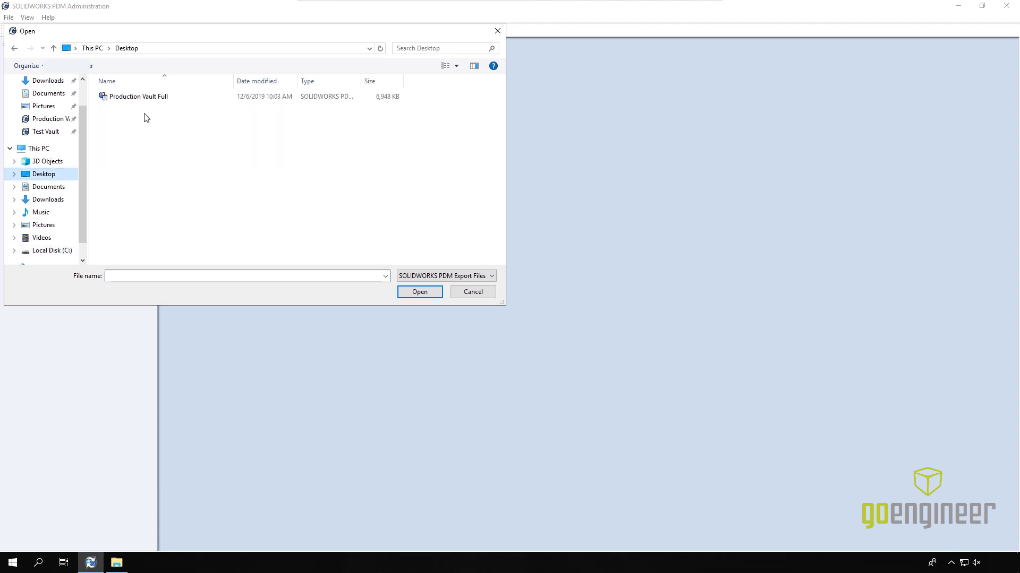
left_click(145, 98)
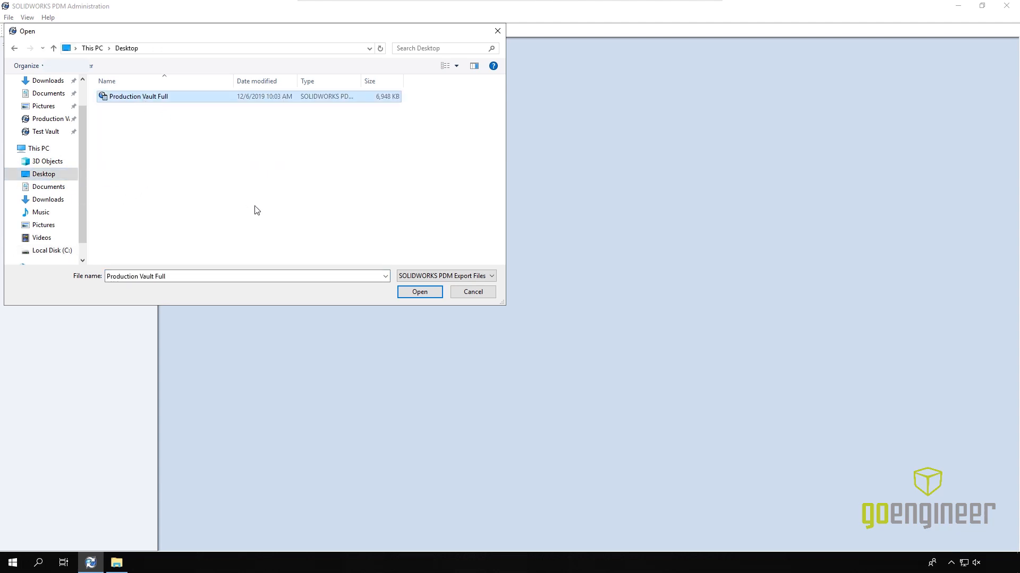
left_click(422, 294)
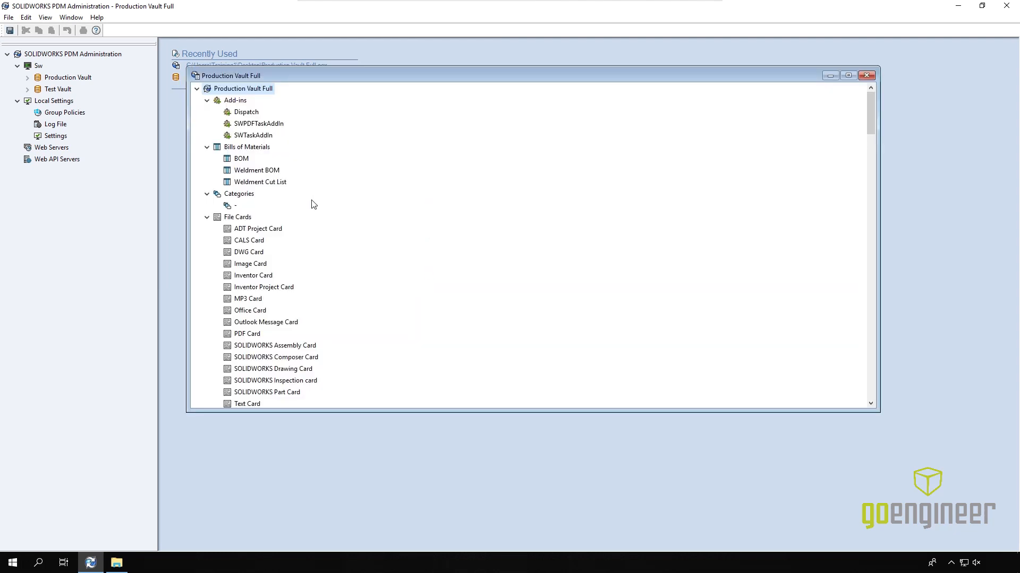
Step: Expand Test Vault, drag Production Vault Full settings onto it, and check the imported file cards
left_click(27, 88)
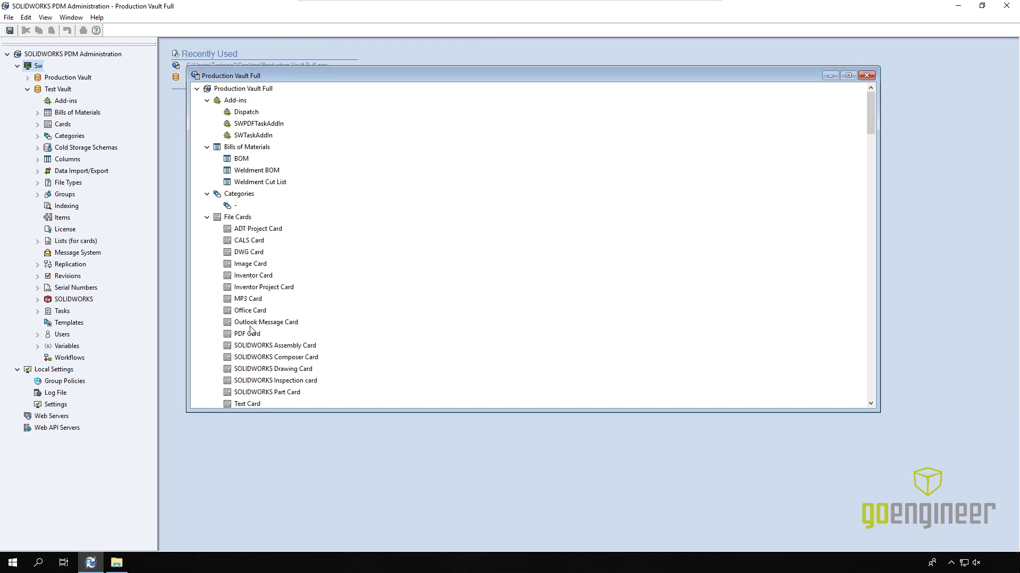
left_click_drag(243, 88, 57, 175)
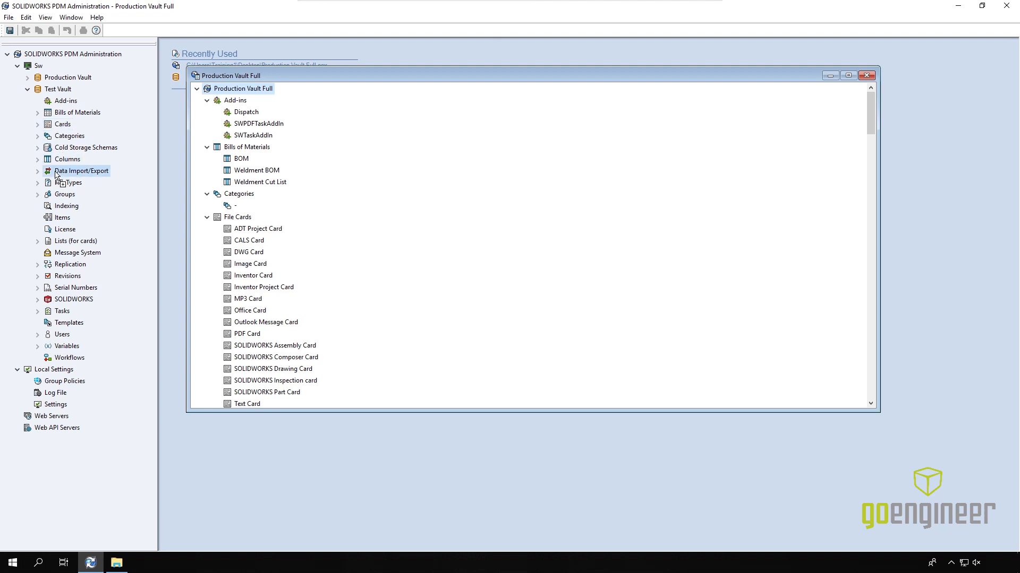
left_click_drag(55, 172, 60, 165)
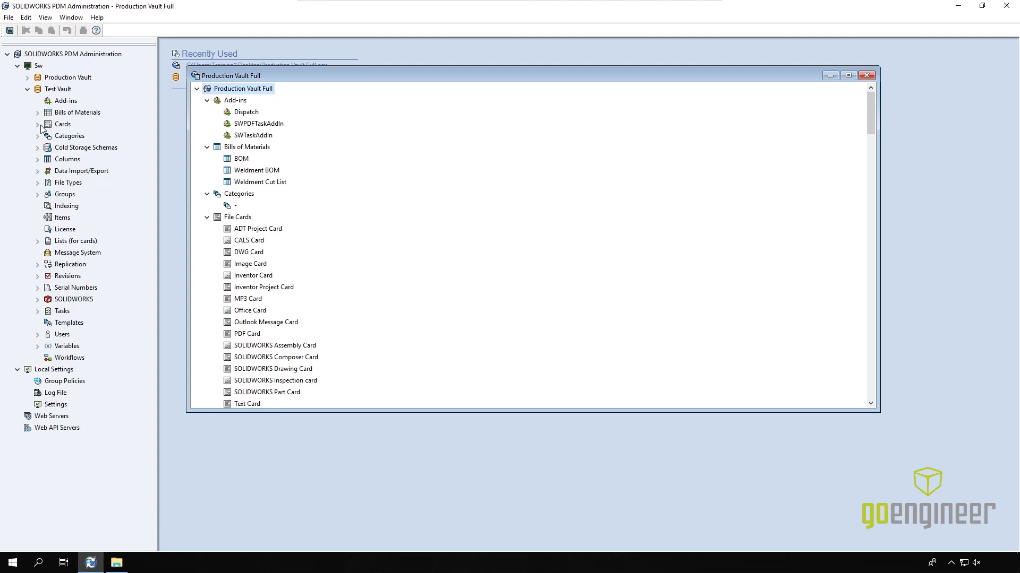
left_click(48, 136)
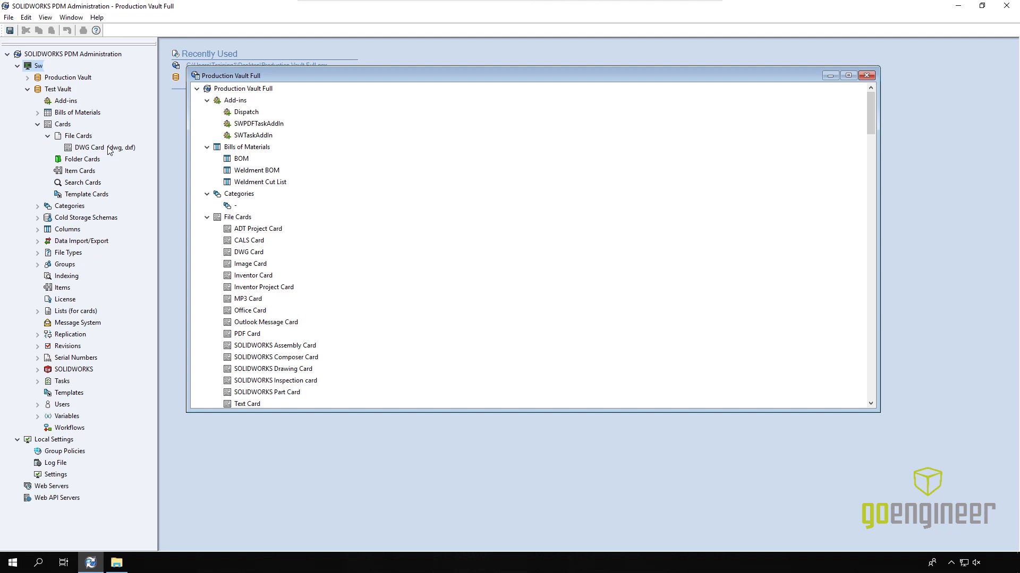
left_click(47, 136)
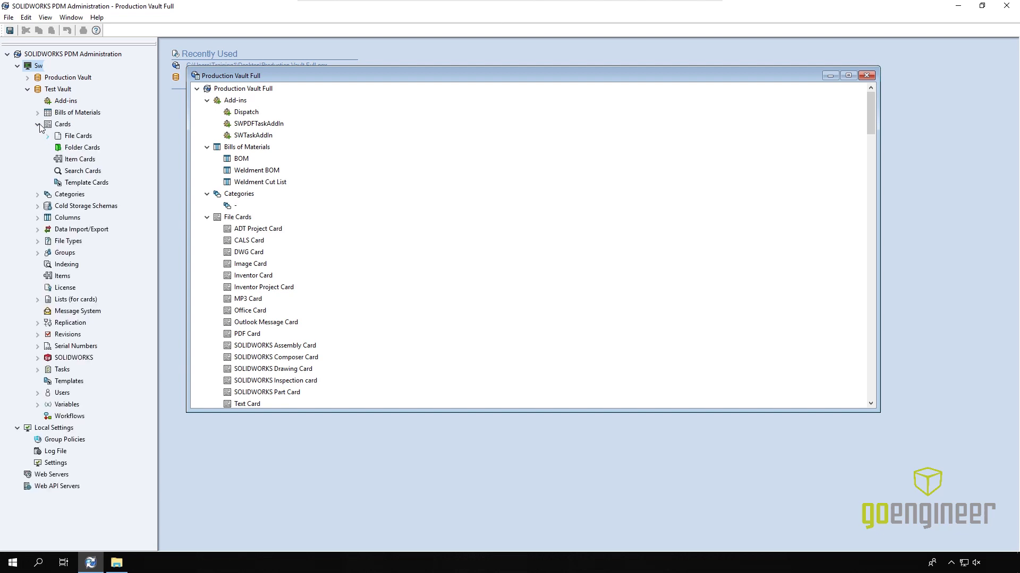
left_click(38, 125)
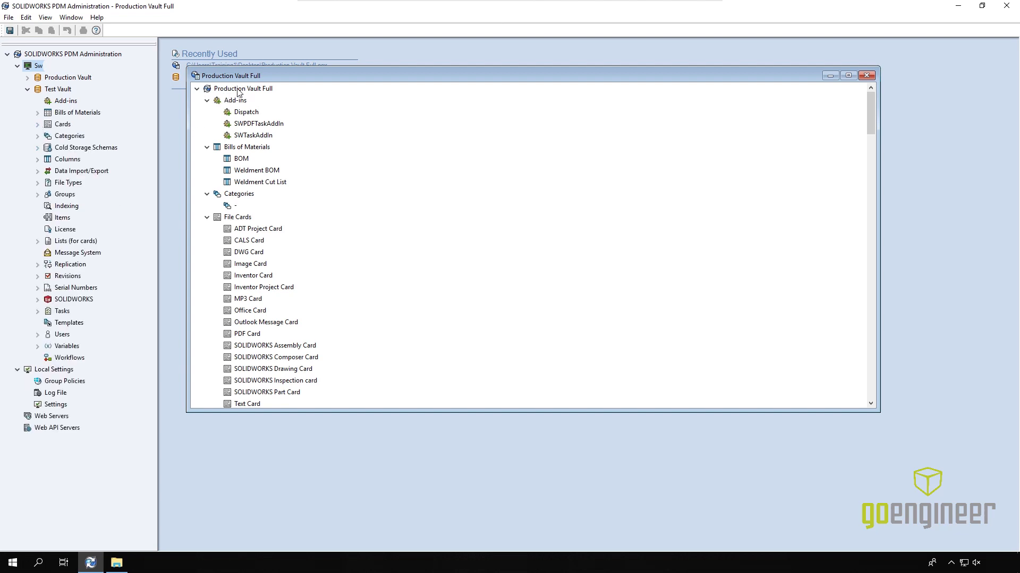
Step: Import the whole Production Vault Full export into Test Vault with Yes to All, then close the export
left_click_drag(237, 92, 60, 91)
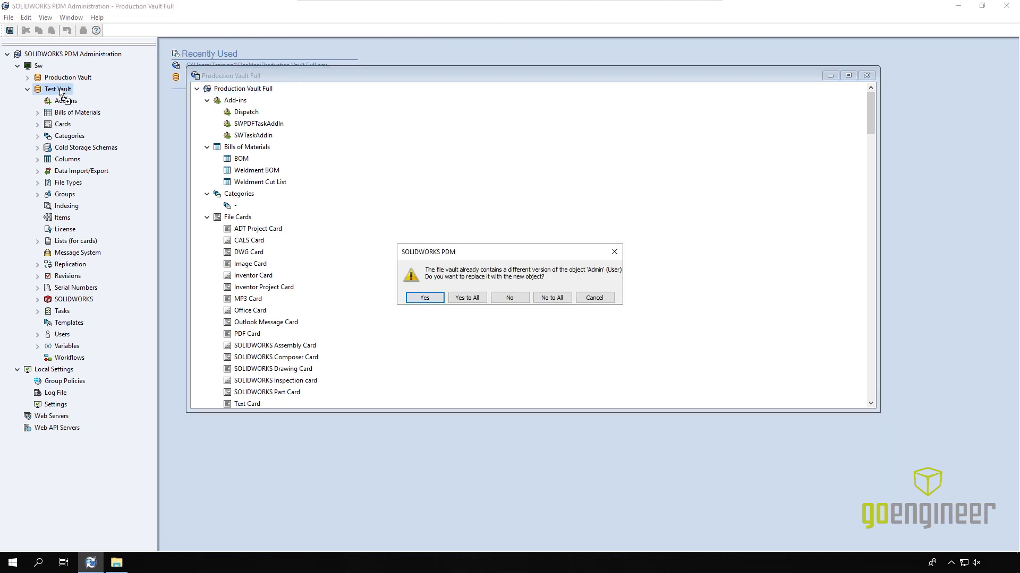
left_click(465, 299)
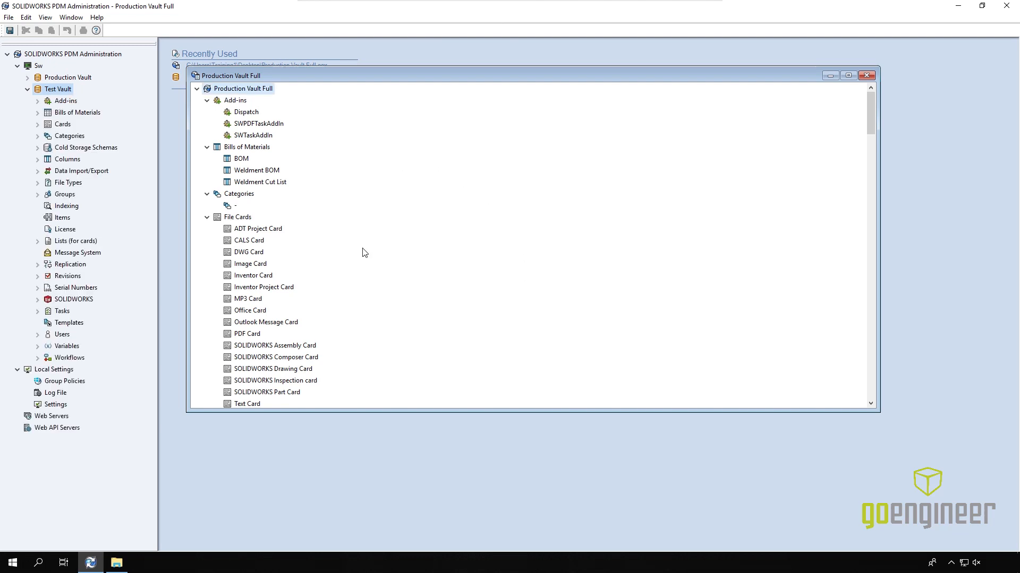
left_click(866, 76)
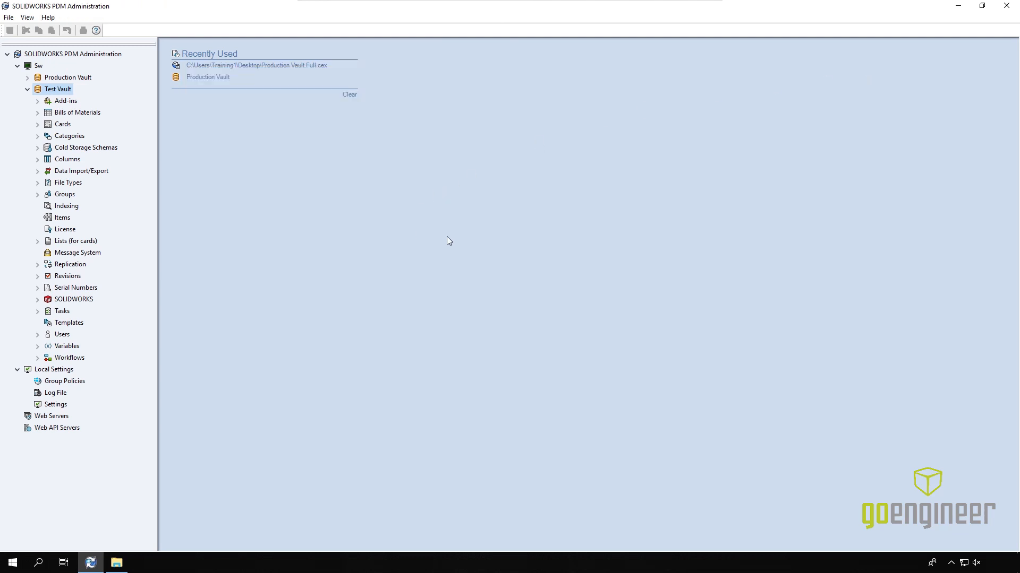
Step: Review Test Vault's Workflows and Cards > File Cards, then collapse the Cards category
left_click(37, 358)
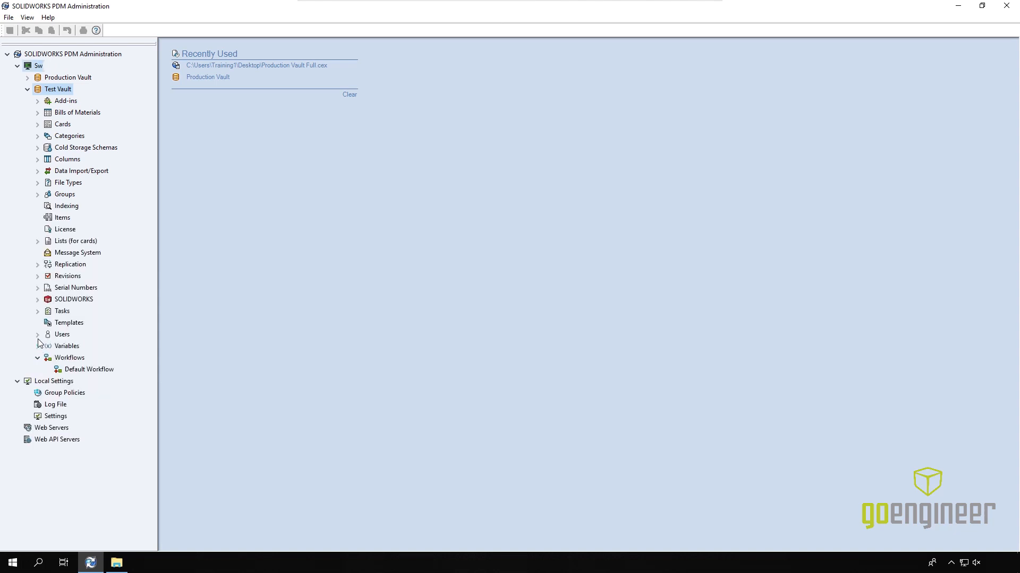
left_click(38, 124)
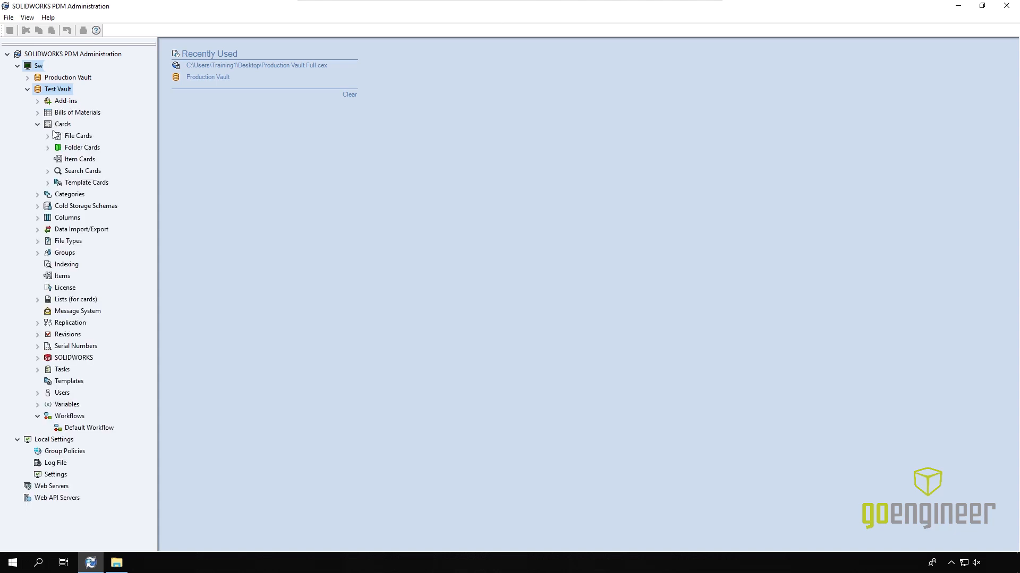
left_click(48, 136)
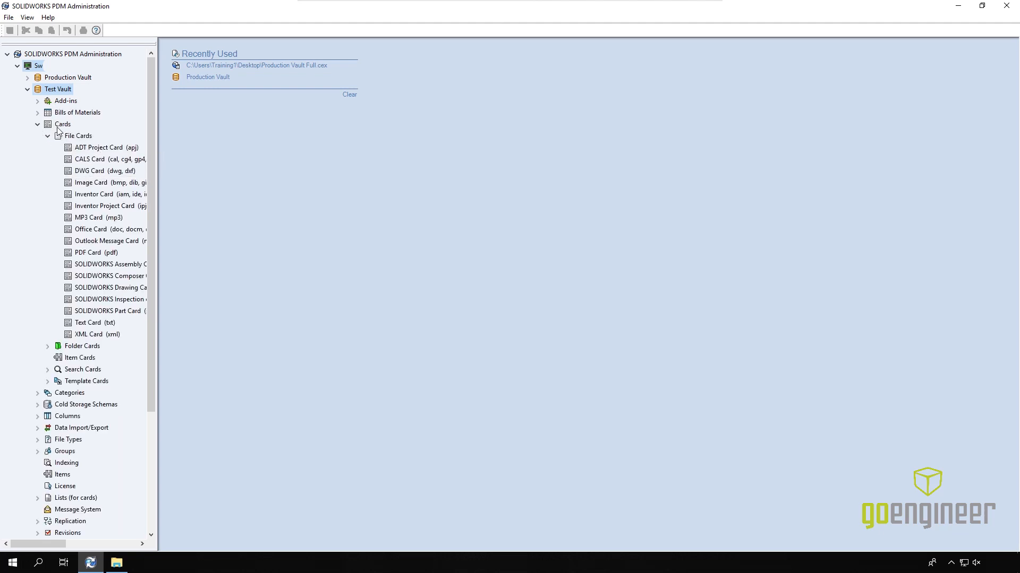
left_click(37, 124)
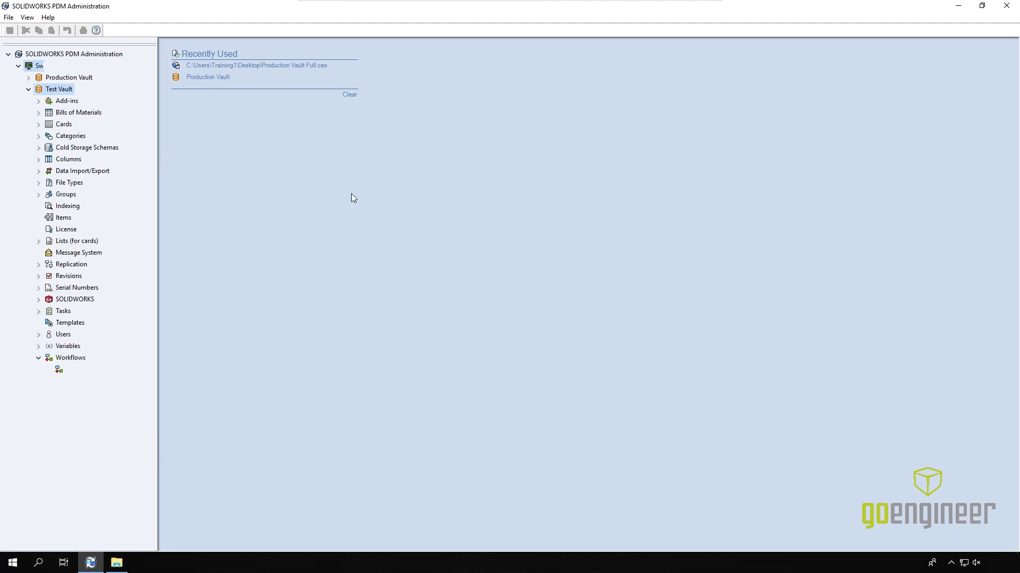